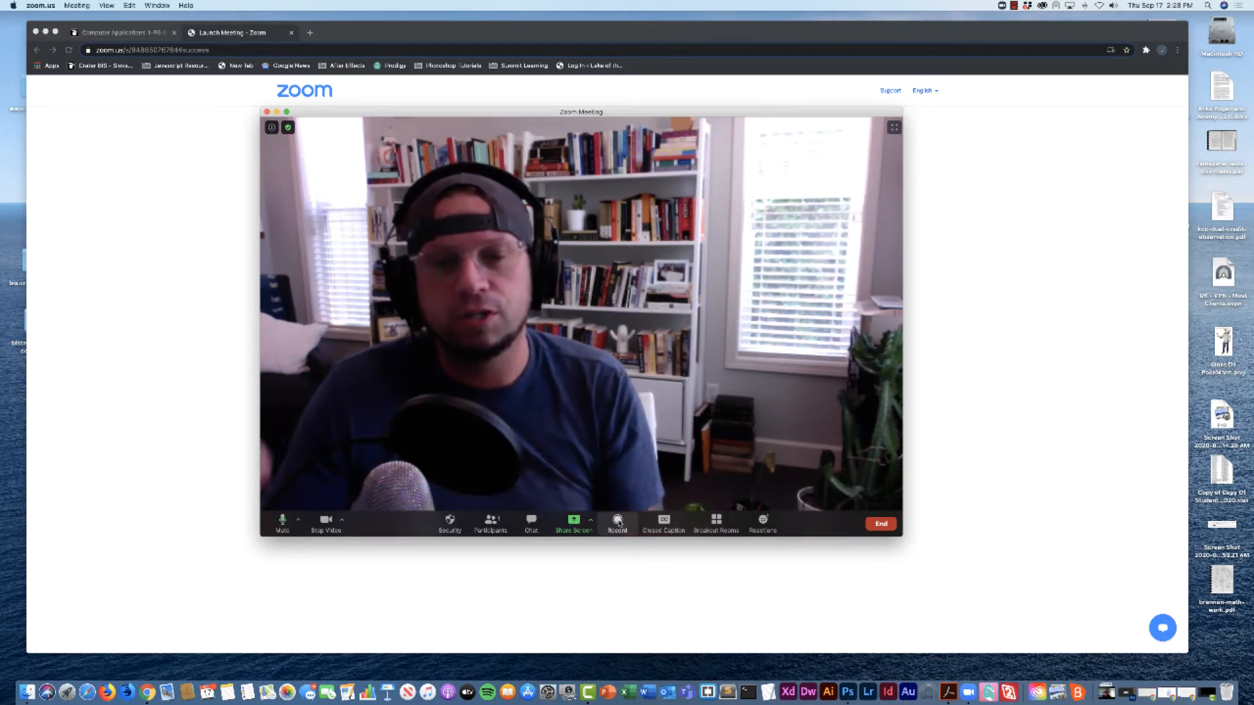
Record the meeting on this computer, stop the recording and dismiss the conversion notification
{"action": "left_click", "coordinate": [618, 521]}
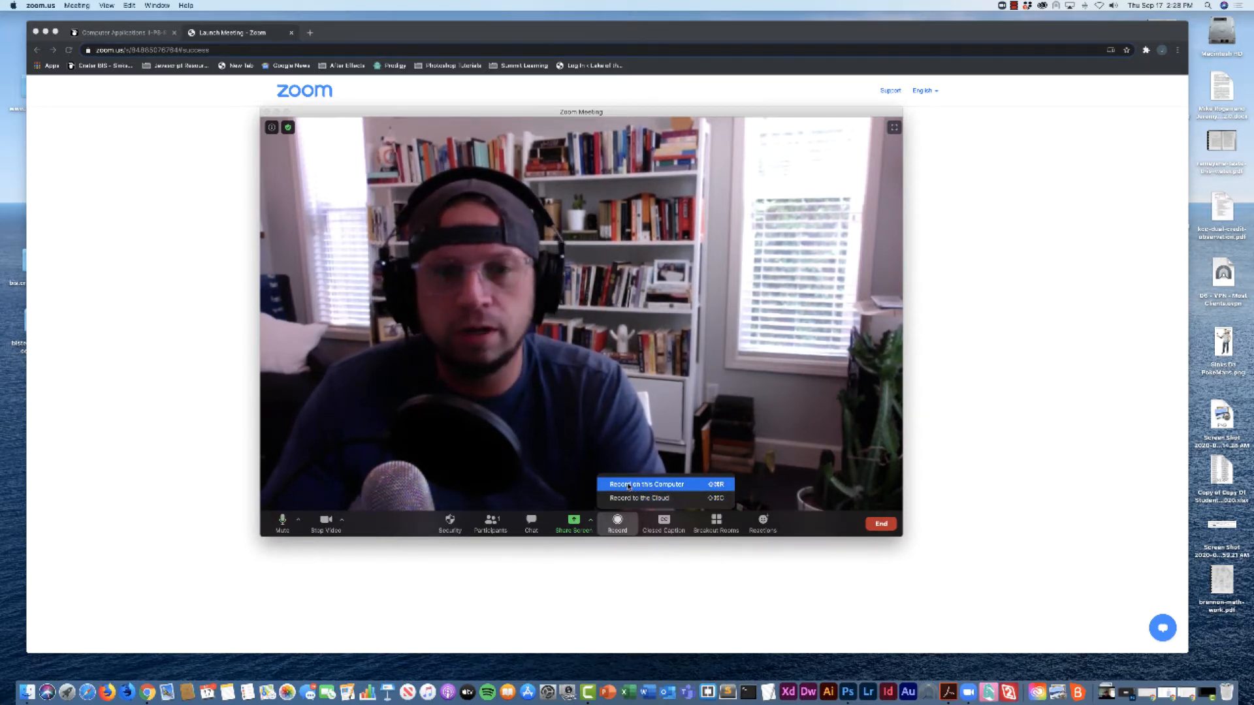
{"action": "left_click", "coordinate": [627, 486]}
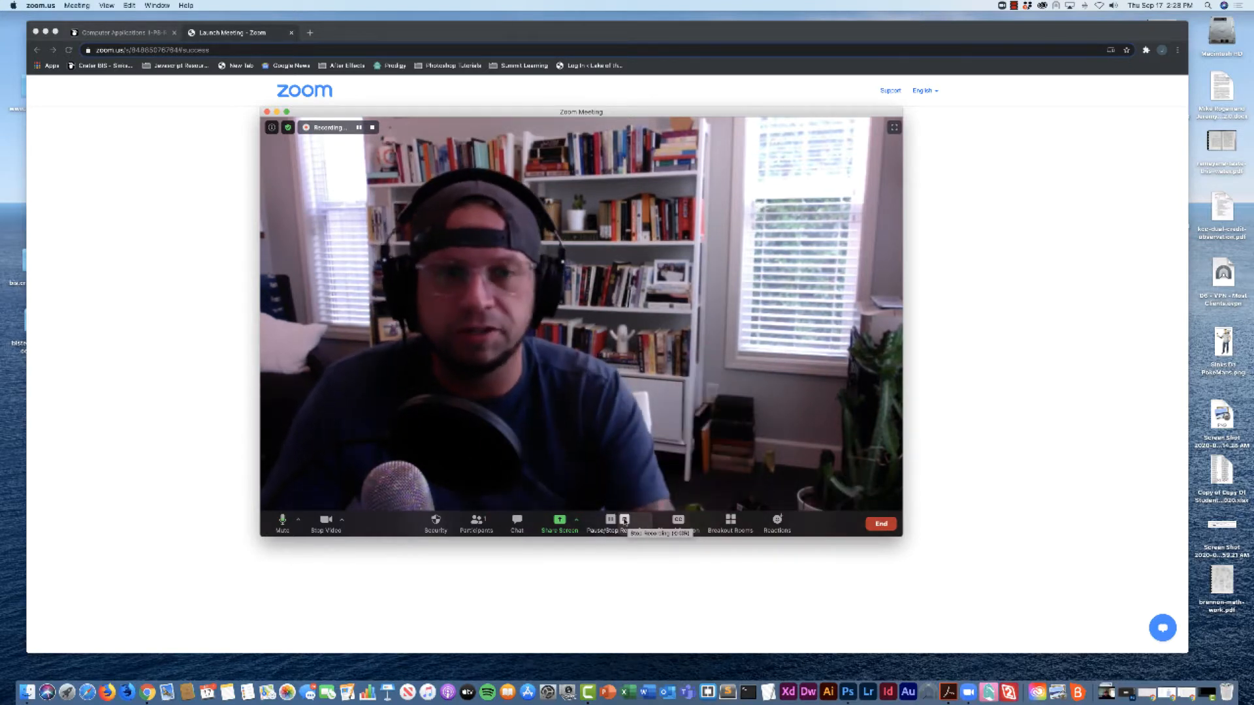
{"action": "left_click", "coordinate": [624, 520]}
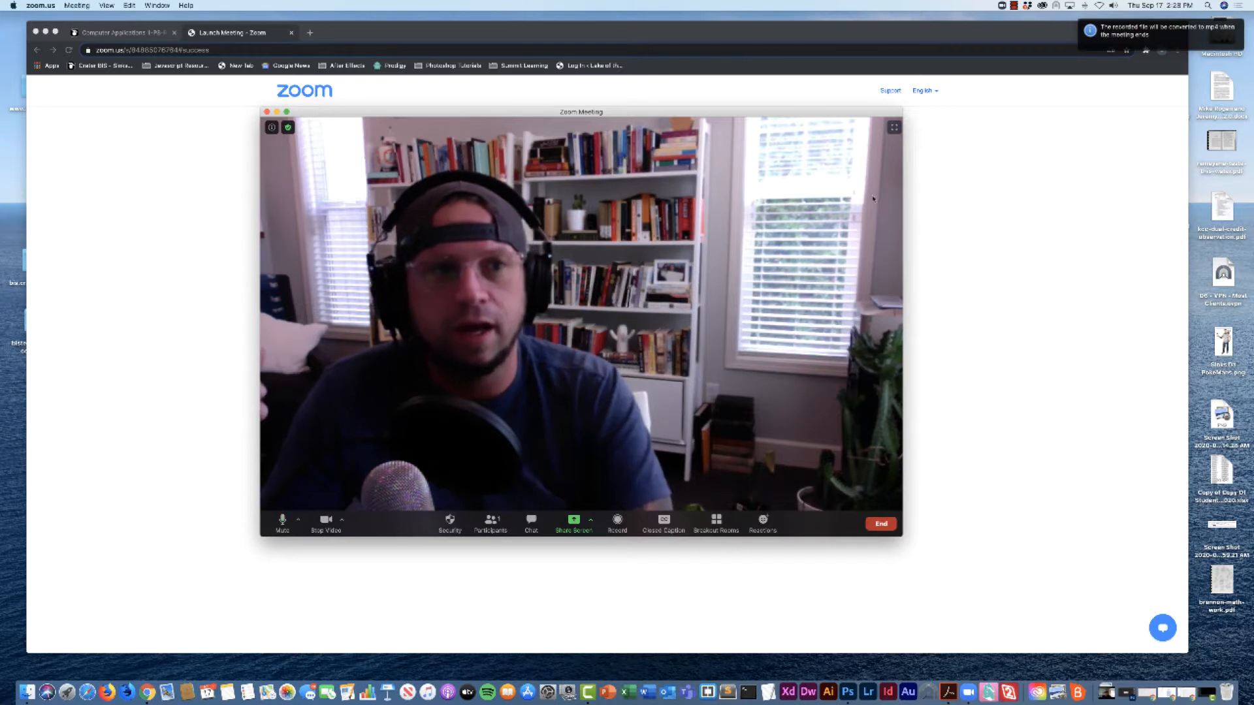
{"action": "mouse_move", "coordinate": [1095, 41]}
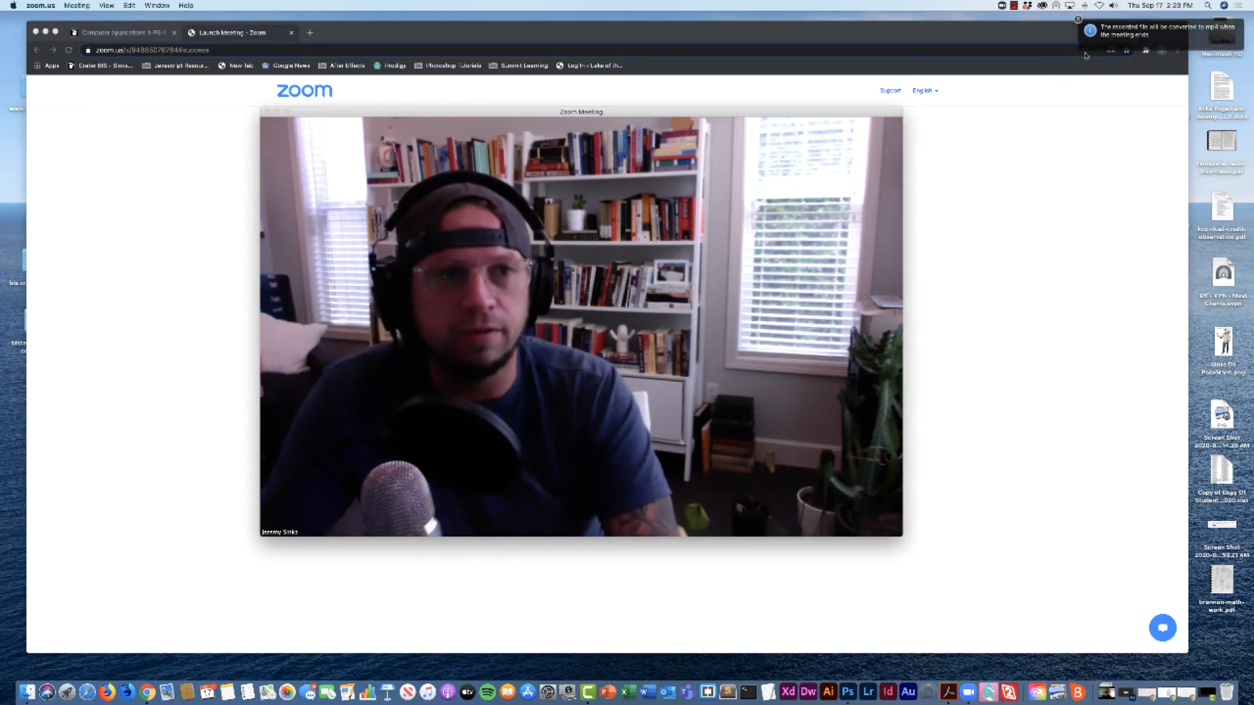
{"action": "left_click", "coordinate": [1080, 21]}
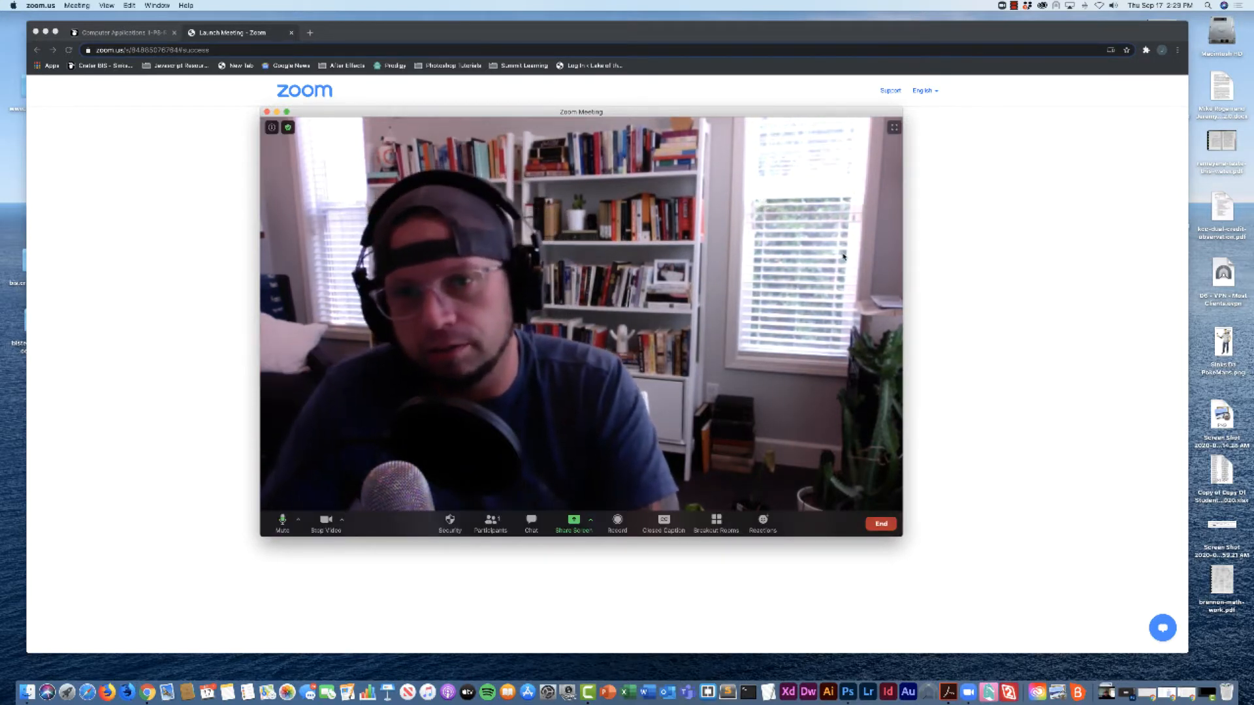
End the meeting and save its recording in the proposed folder under Documents/Zoom
{"action": "left_click", "coordinate": [882, 522]}
{"action": "left_click", "coordinate": [836, 474]}
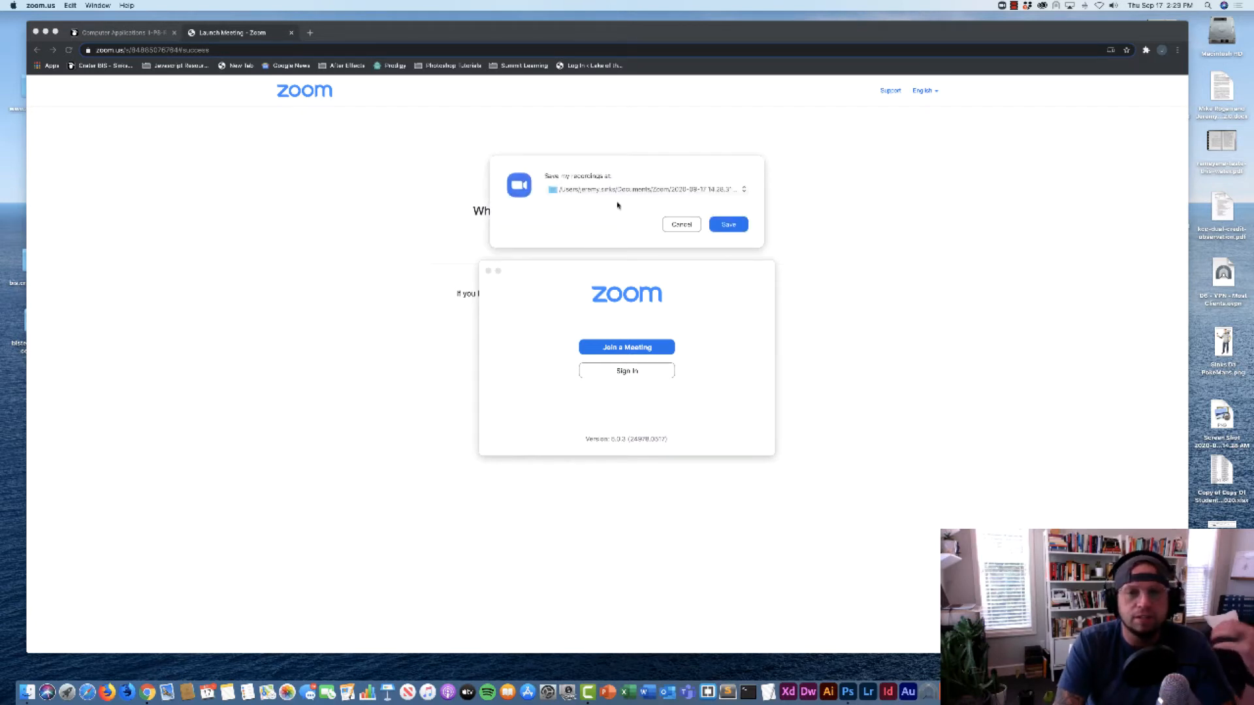
{"action": "left_click", "coordinate": [728, 191]}
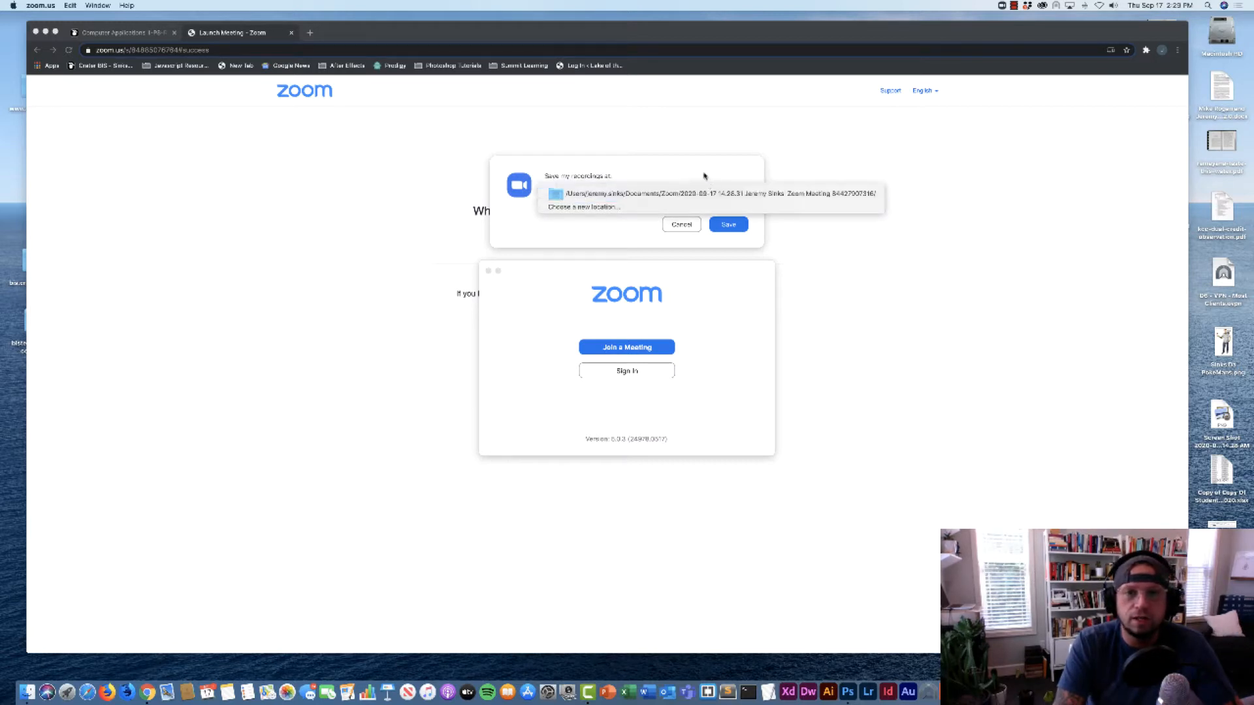
{"action": "left_click", "coordinate": [703, 174]}
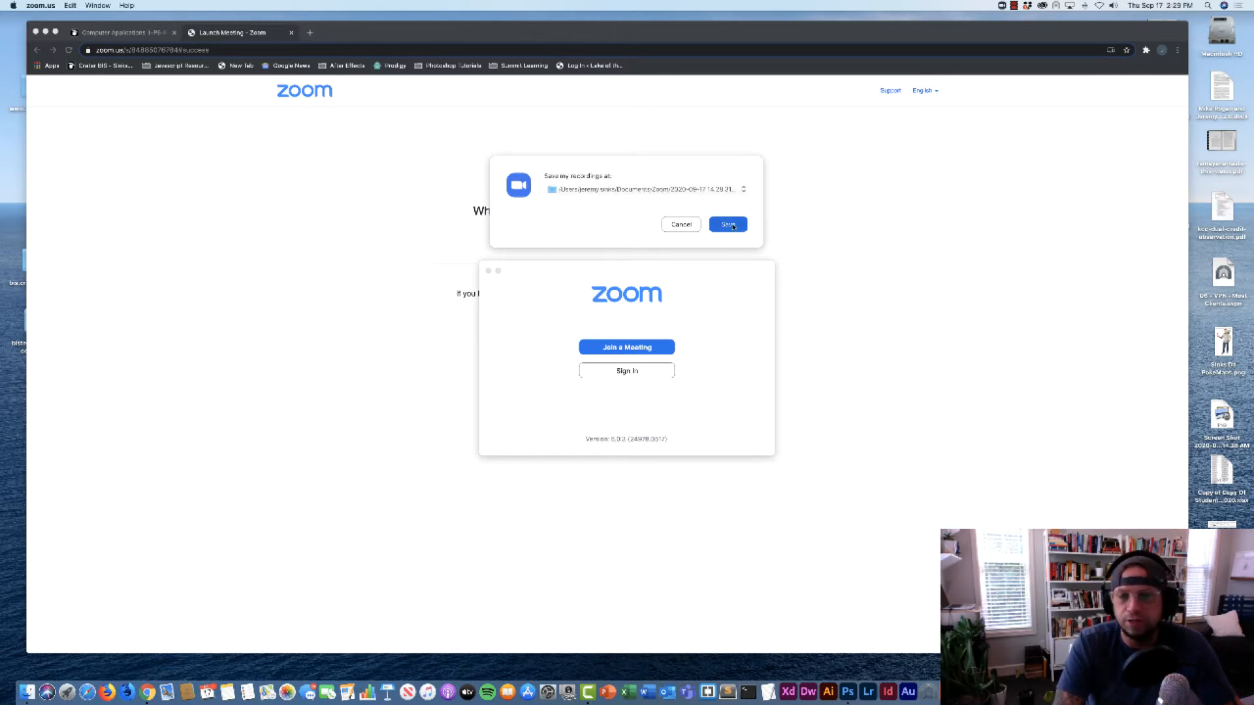
{"action": "left_click", "coordinate": [730, 226]}
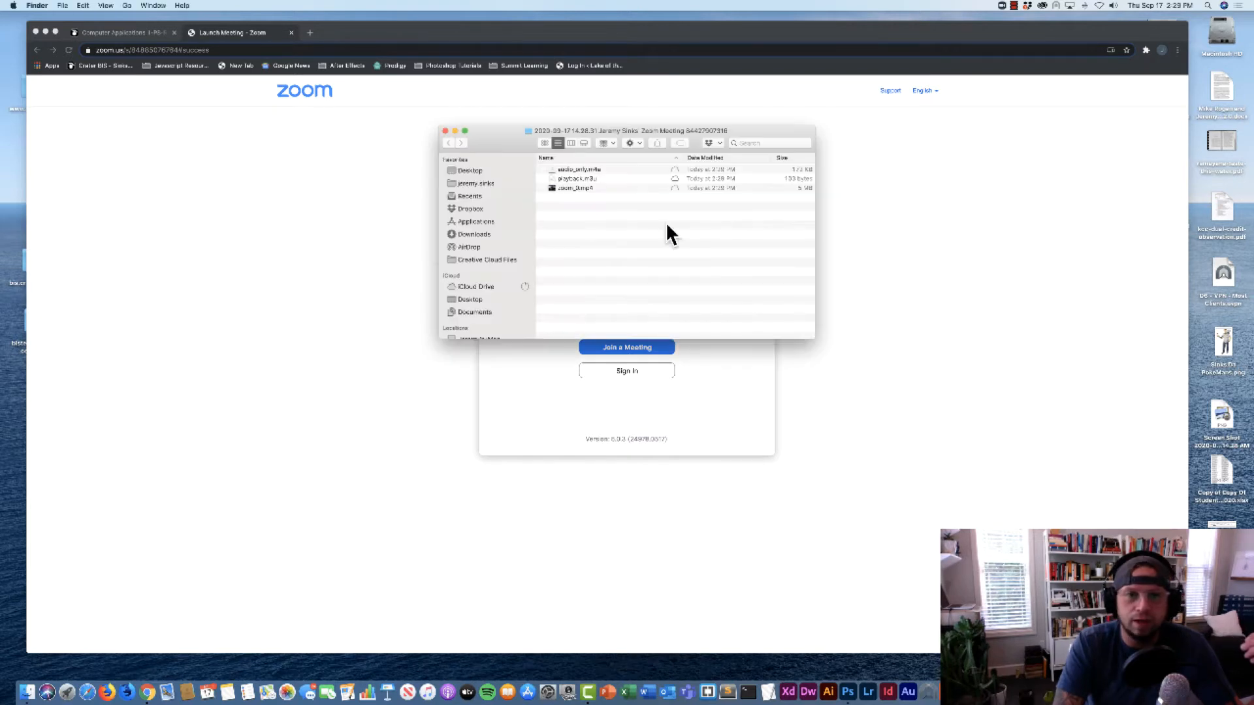
{"action": "left_click_drag", "start_coordinate": [439, 134], "coordinate": [469, 161]}
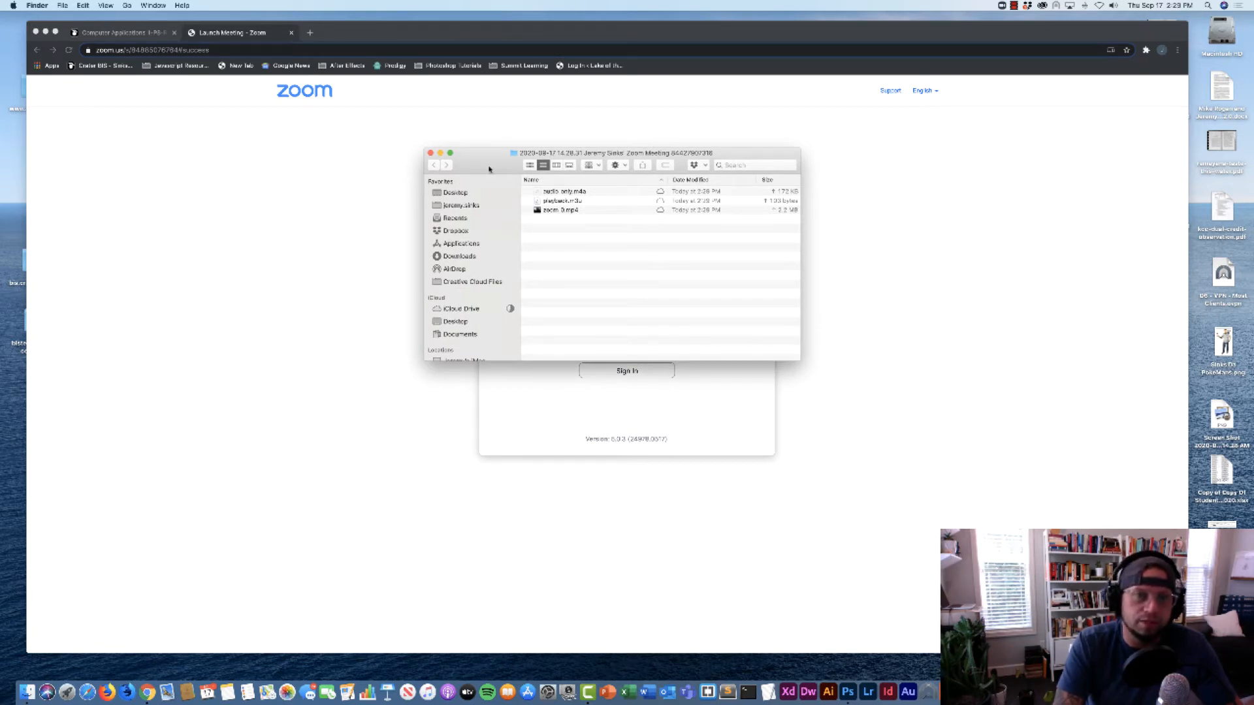
Switch to the Computer Applications II course in Chrome and bring up the Week 2 | Sept. 14-18 module
{"action": "left_click", "coordinate": [134, 33]}
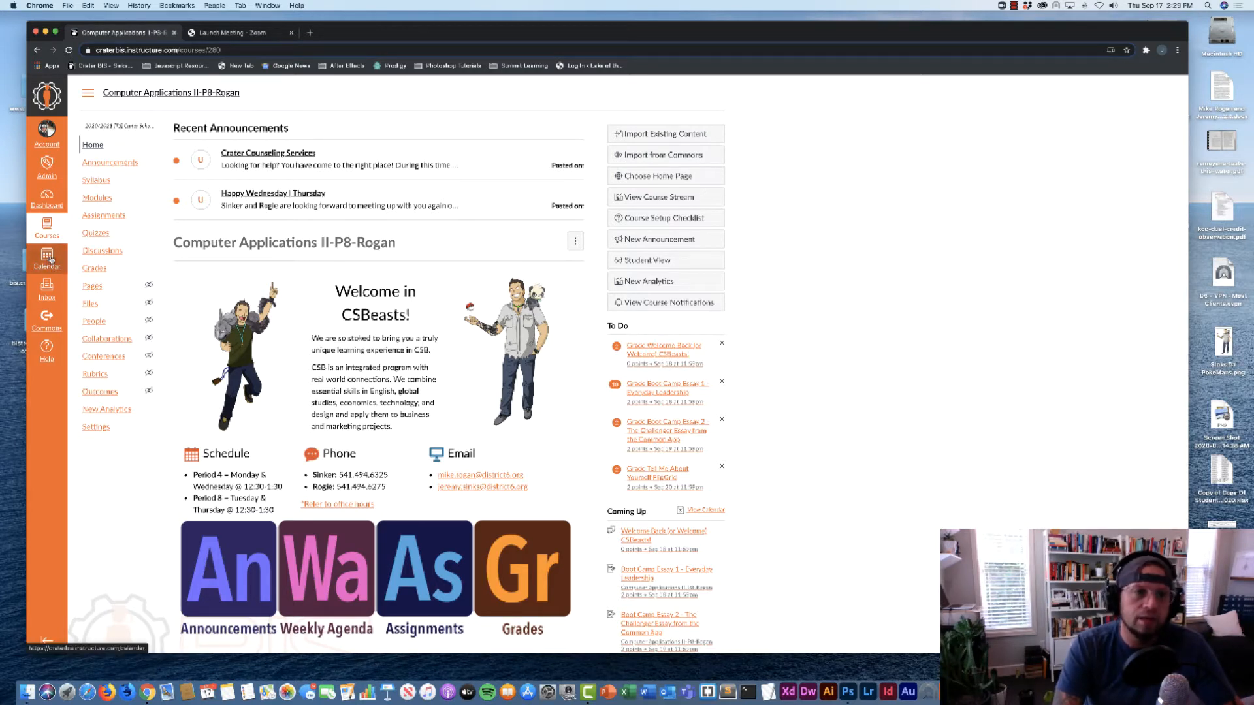
{"action": "left_click", "coordinate": [98, 198]}
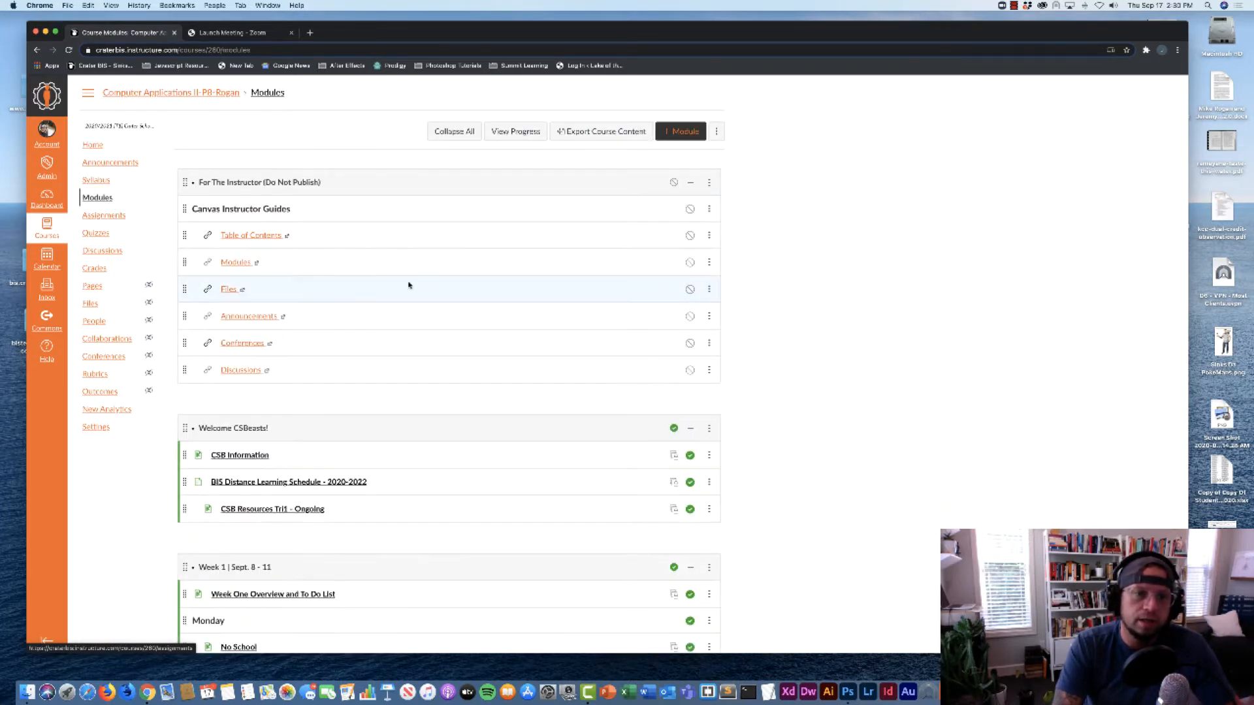
{"action": "scroll", "coordinate": [412, 294], "scroll_direction": "down", "scroll_amount": 10}
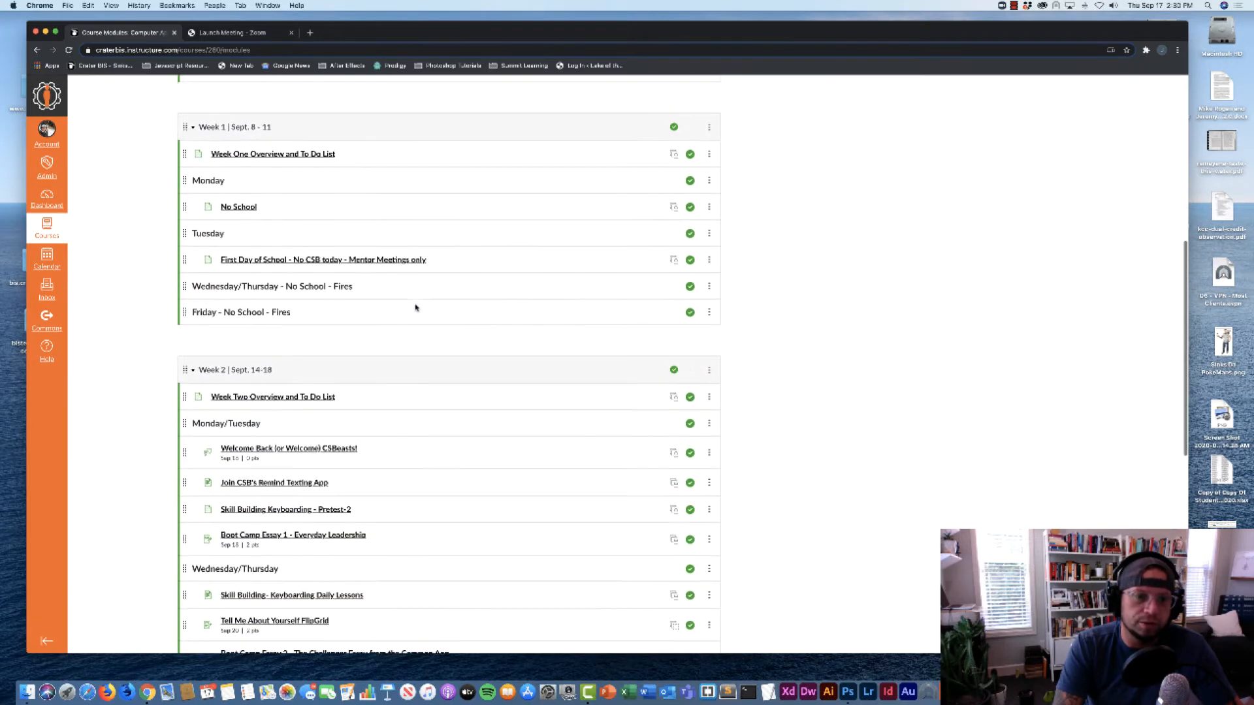
{"action": "scroll", "coordinate": [415, 308], "scroll_direction": "down", "scroll_amount": 5}
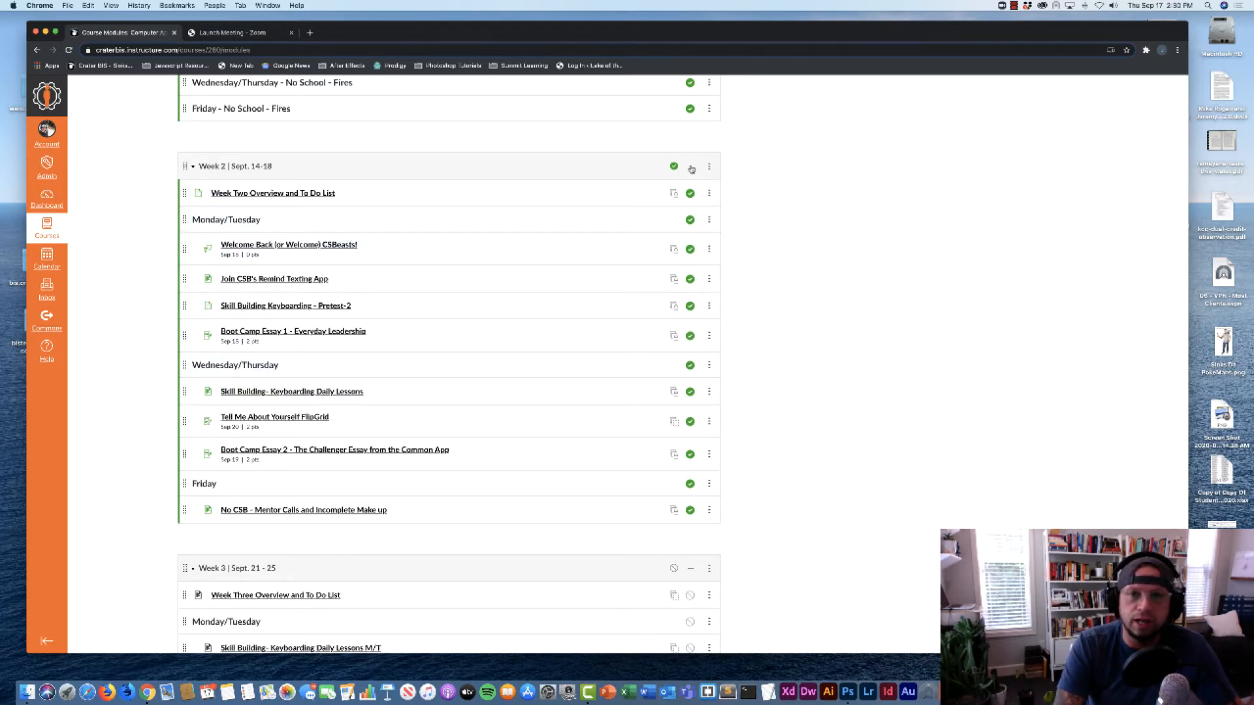
Add a new page named "Zoom Recording 9-17-20" to the Week 2 | Sept. 14-18 module
{"action": "left_click", "coordinate": [691, 167]}
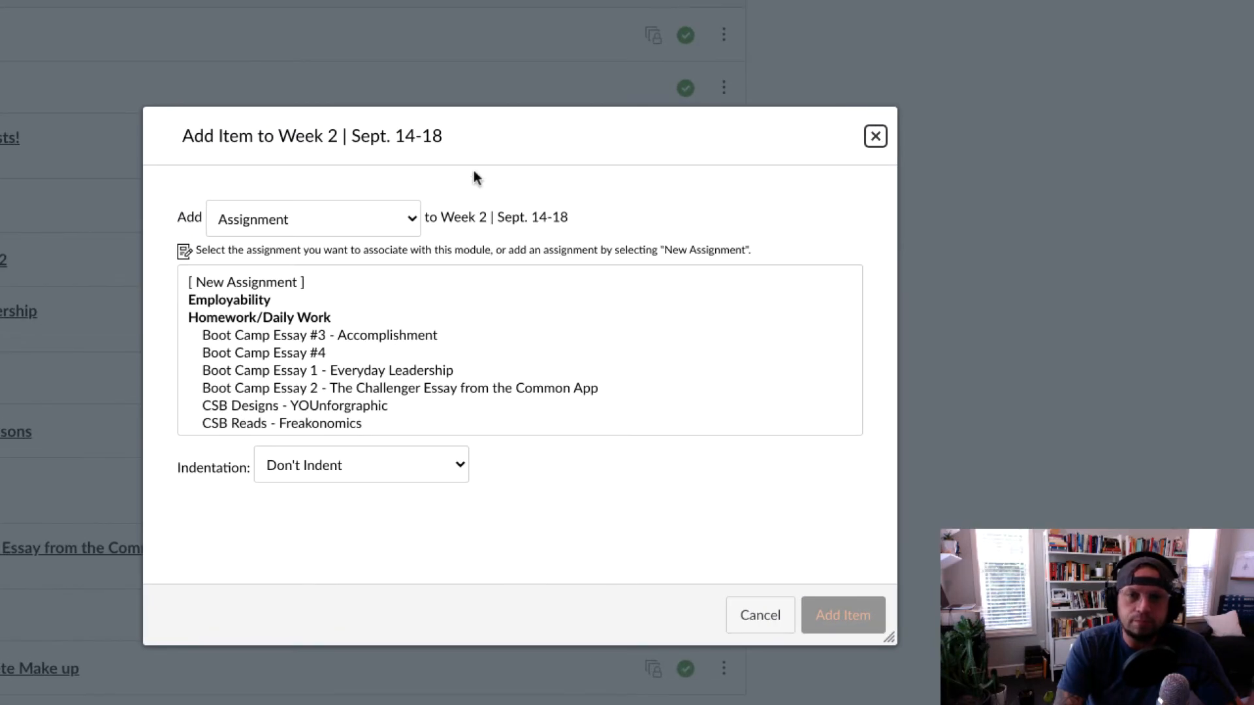
{"action": "left_click", "coordinate": [412, 219]}
{"action": "left_click", "coordinate": [318, 280]}
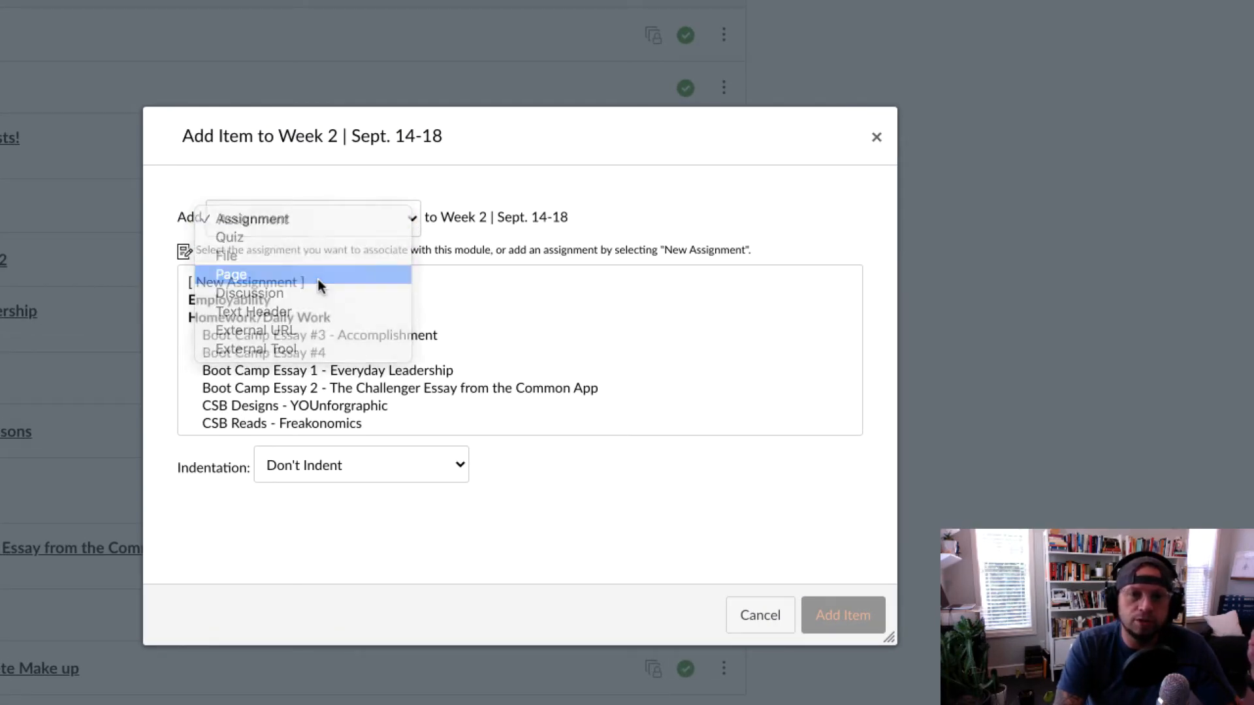
{"action": "left_click", "coordinate": [230, 284]}
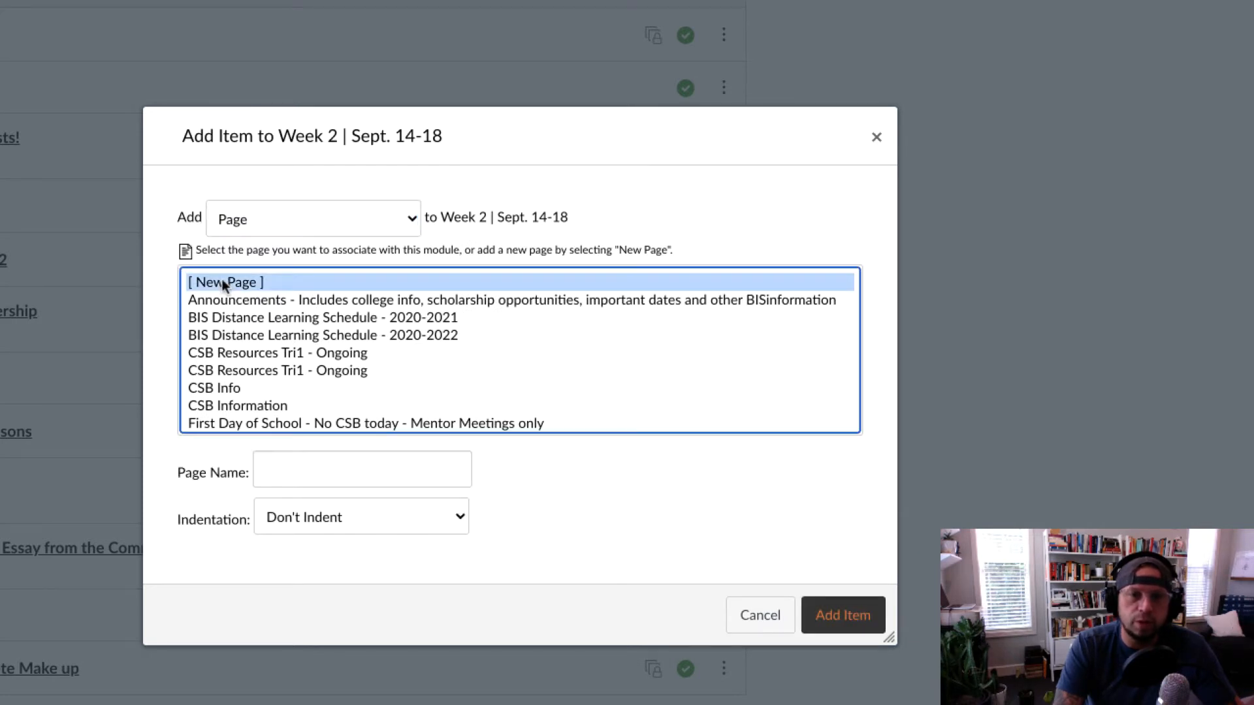
{"action": "left_click", "coordinate": [335, 469]}
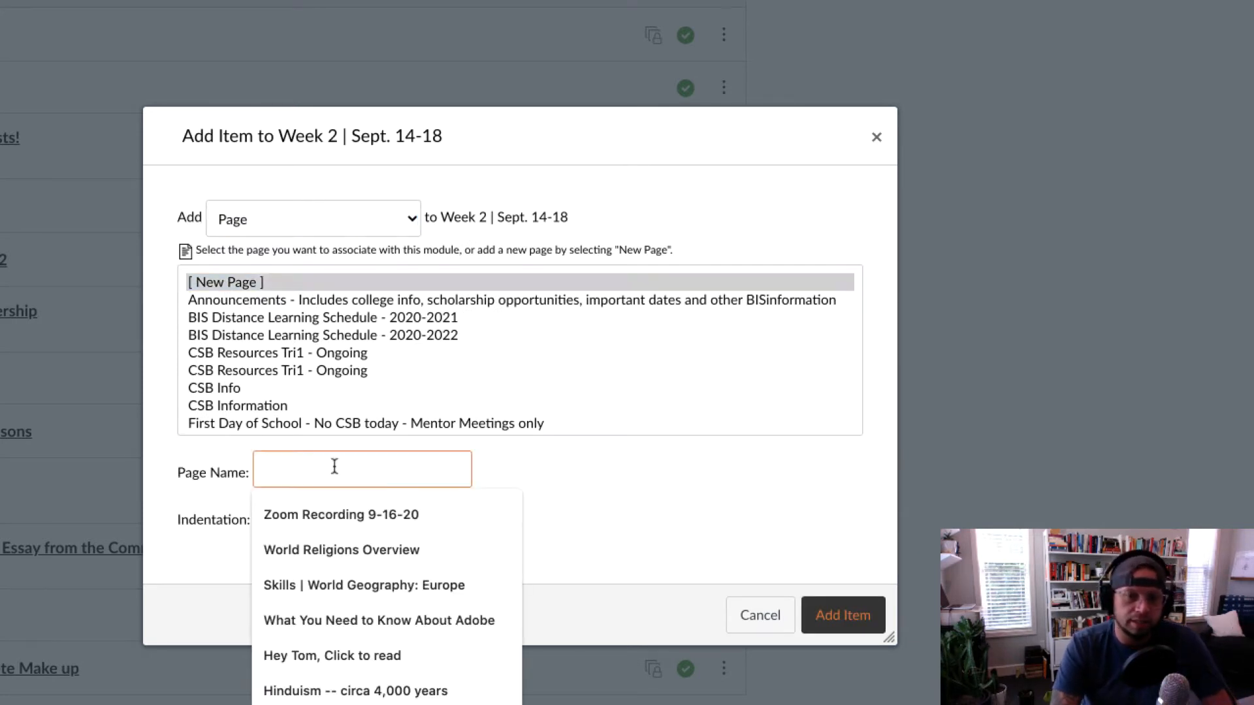
{"action": "left_click", "coordinate": [330, 520]}
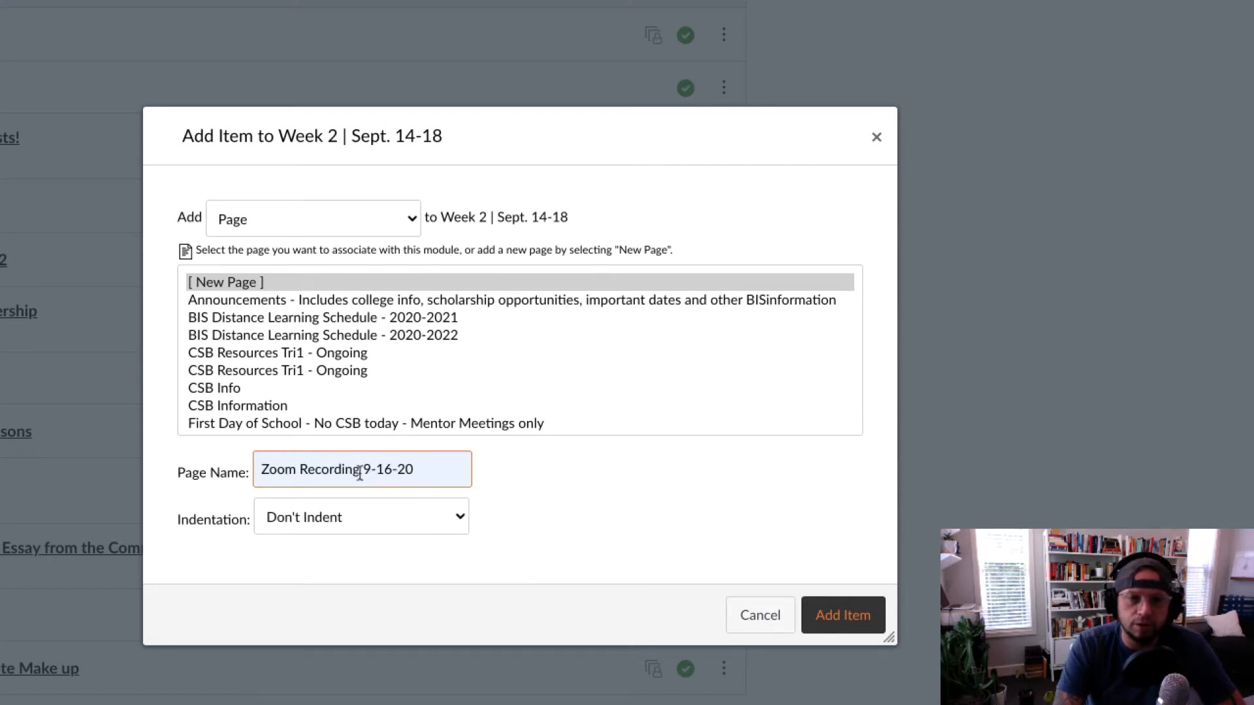
{"action": "key", "text": "Delete"}
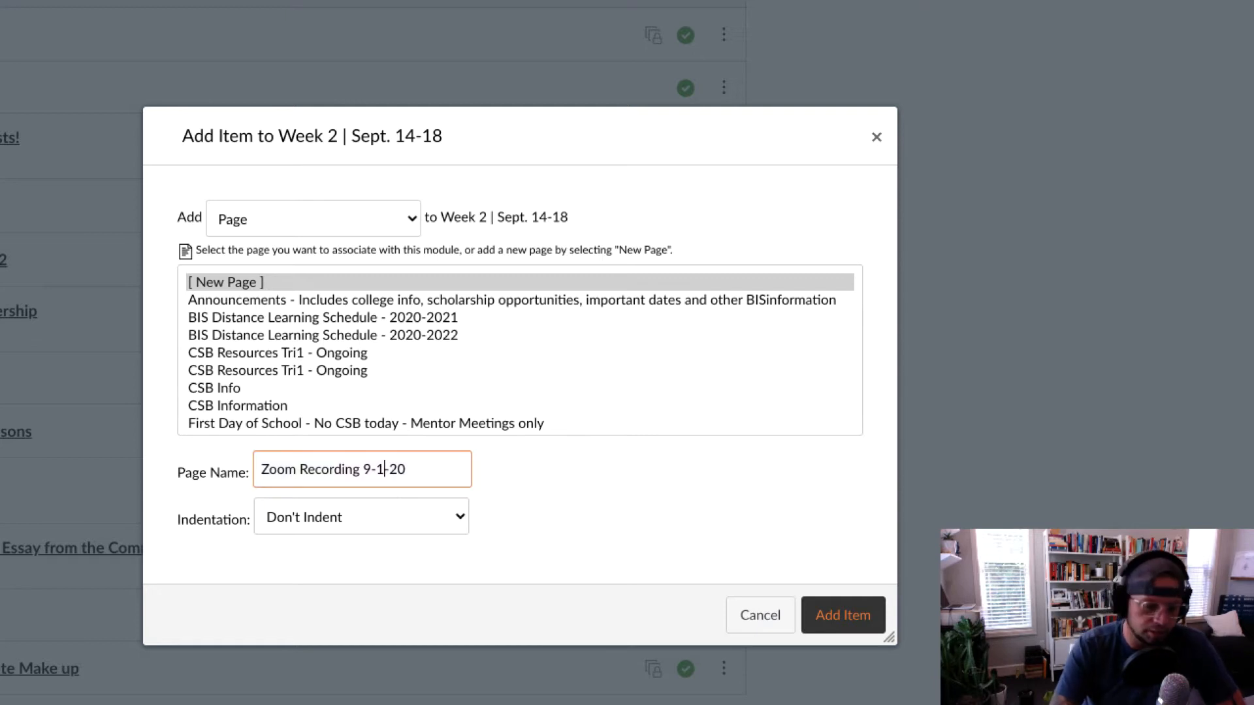
{"action": "type", "text": "7"}
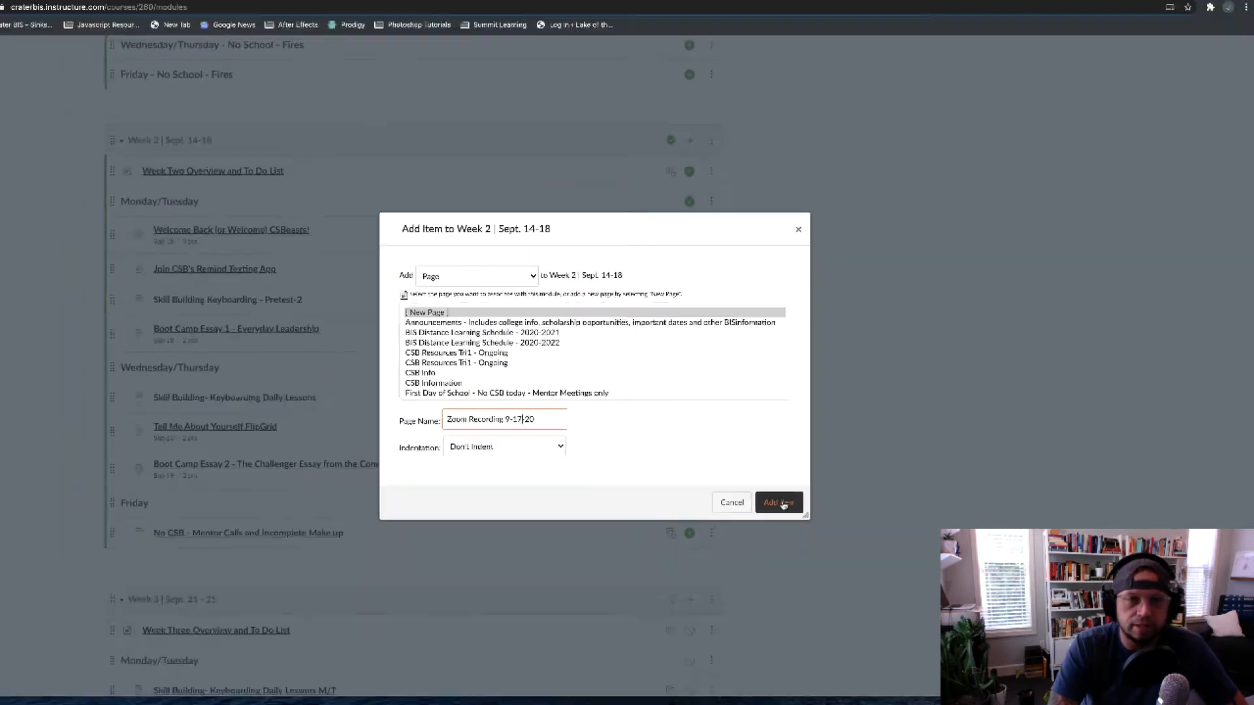
{"action": "left_click", "coordinate": [779, 503]}
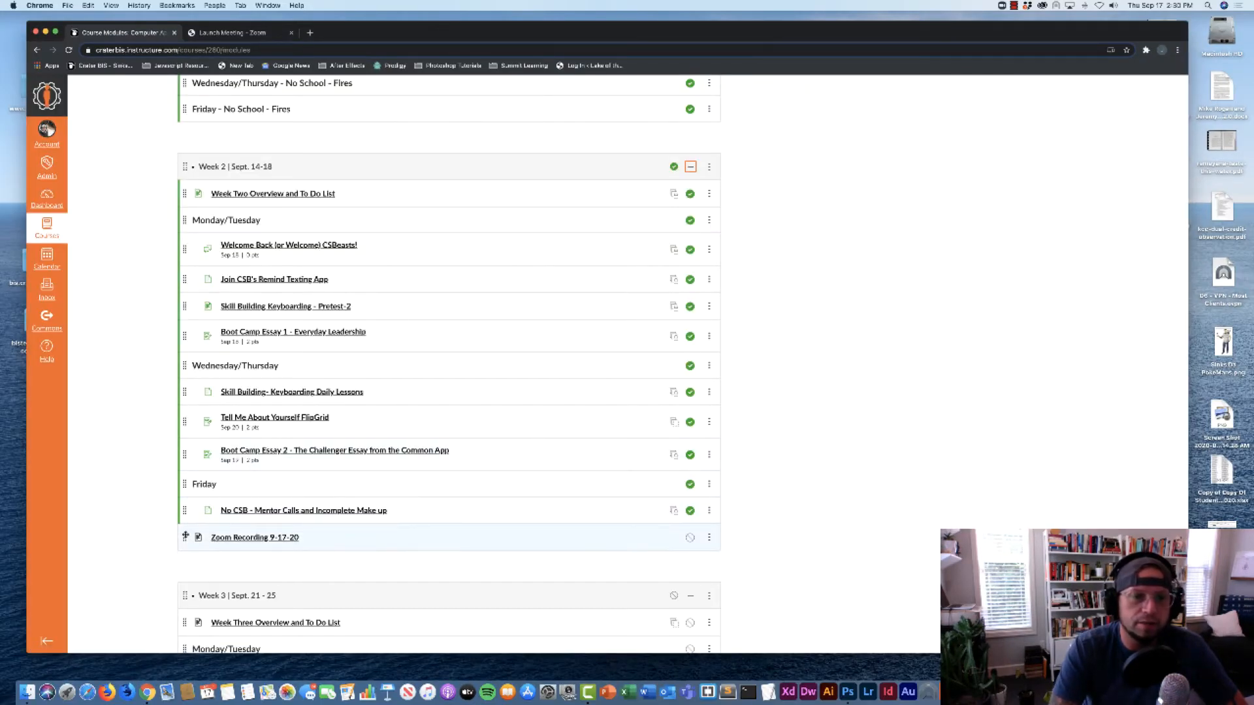
Move the Zoom Recording 9-17-20 page directly below the Wednesday/Thursday header and open the page for editing
{"action": "left_click_drag", "start_coordinate": [184, 537], "coordinate": [185, 390]}
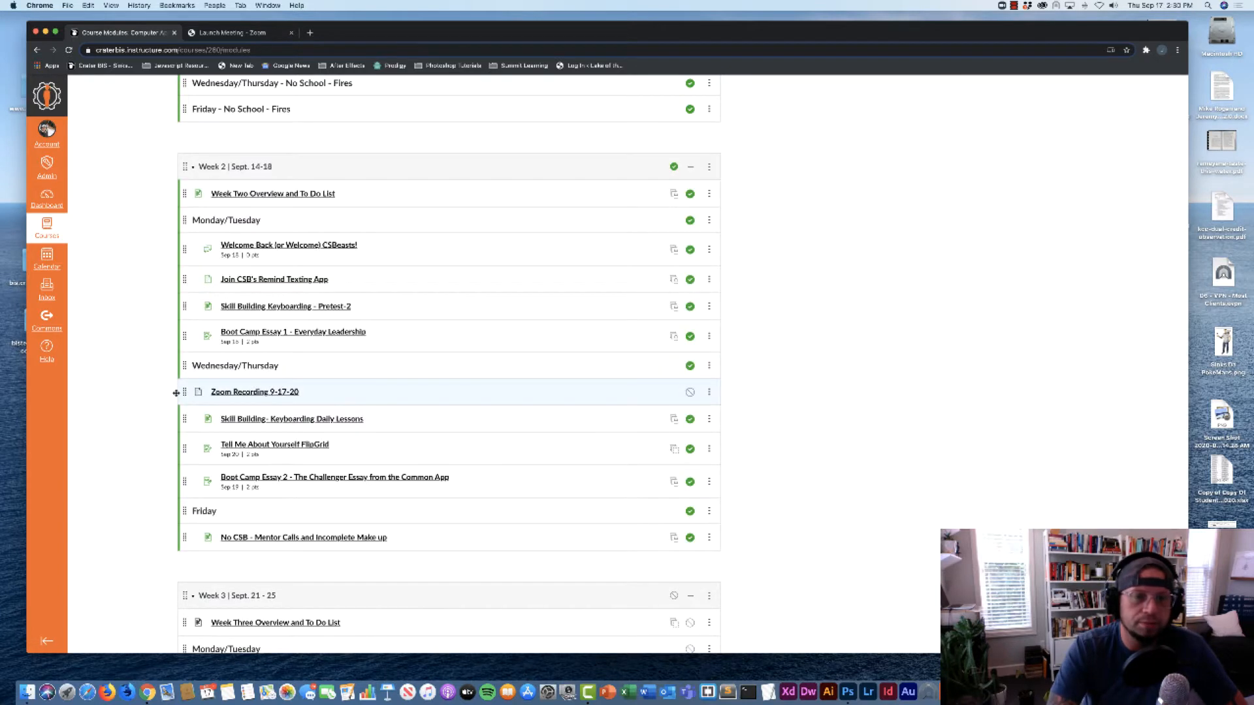
{"action": "left_click", "coordinate": [250, 392]}
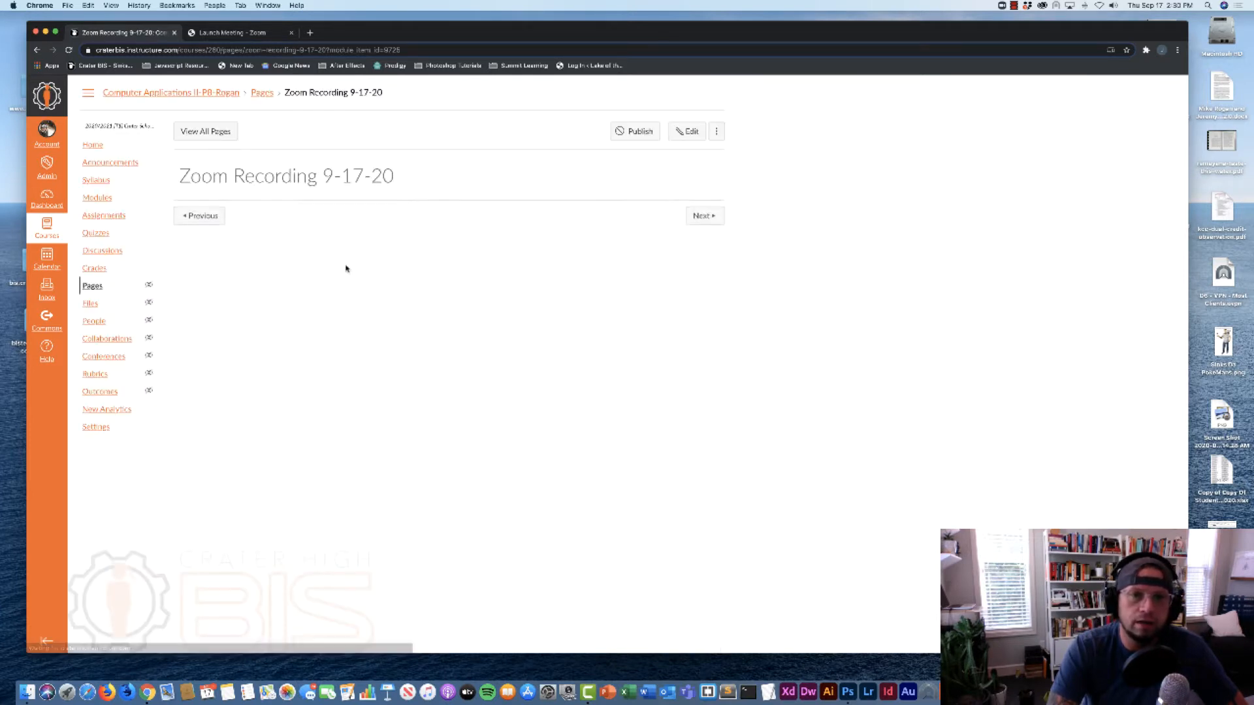
{"action": "left_click", "coordinate": [685, 133]}
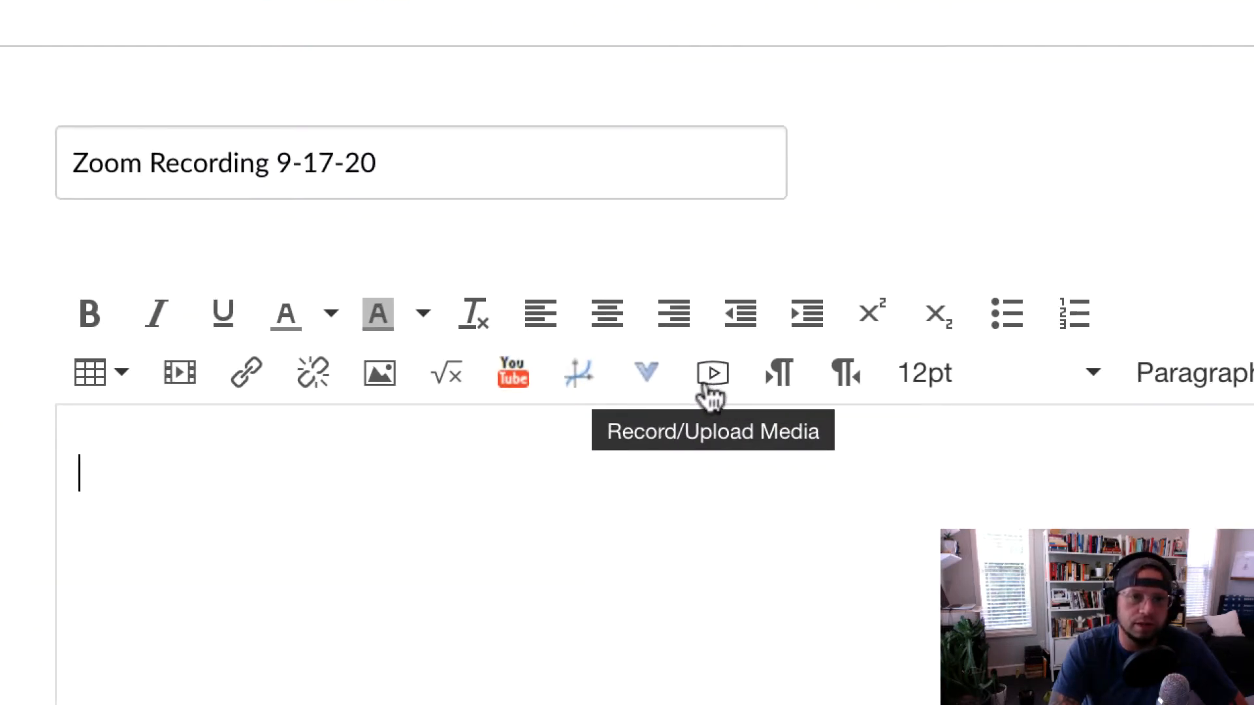
Start a media upload in the page body and choose to select a video file
{"action": "left_click", "coordinate": [475, 234]}
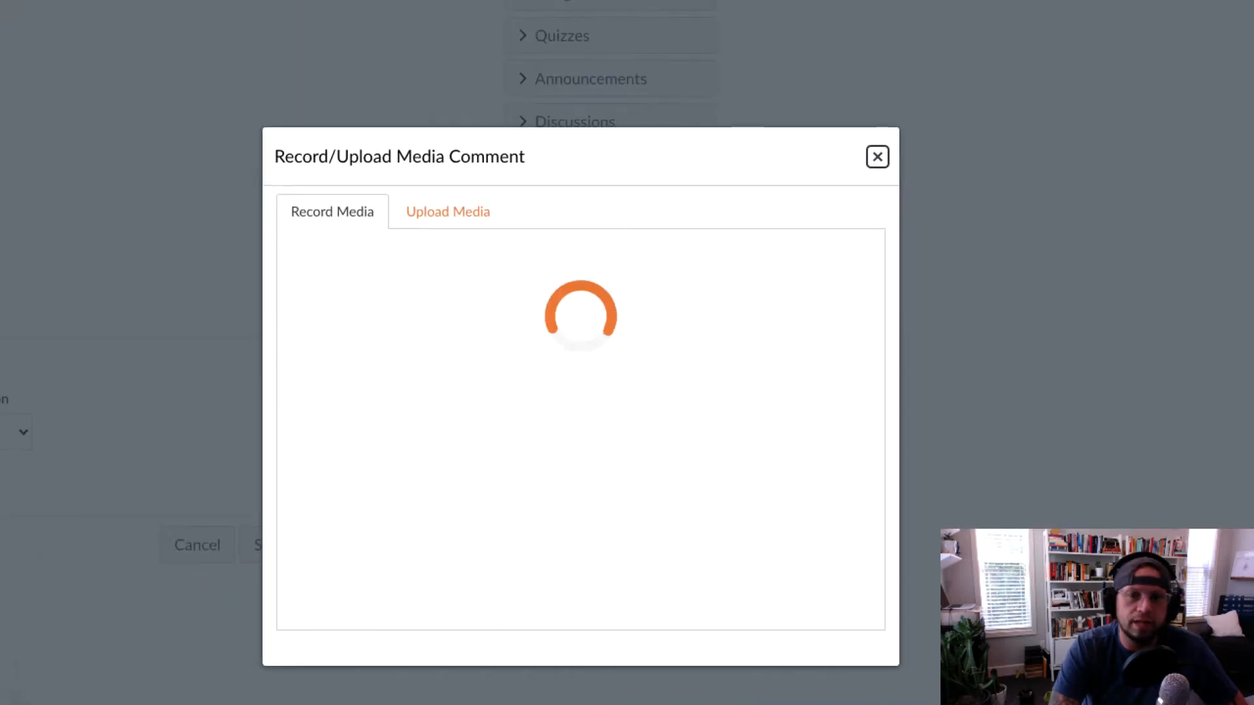
{"action": "left_click_drag", "start_coordinate": [571, 136], "coordinate": [487, 0]}
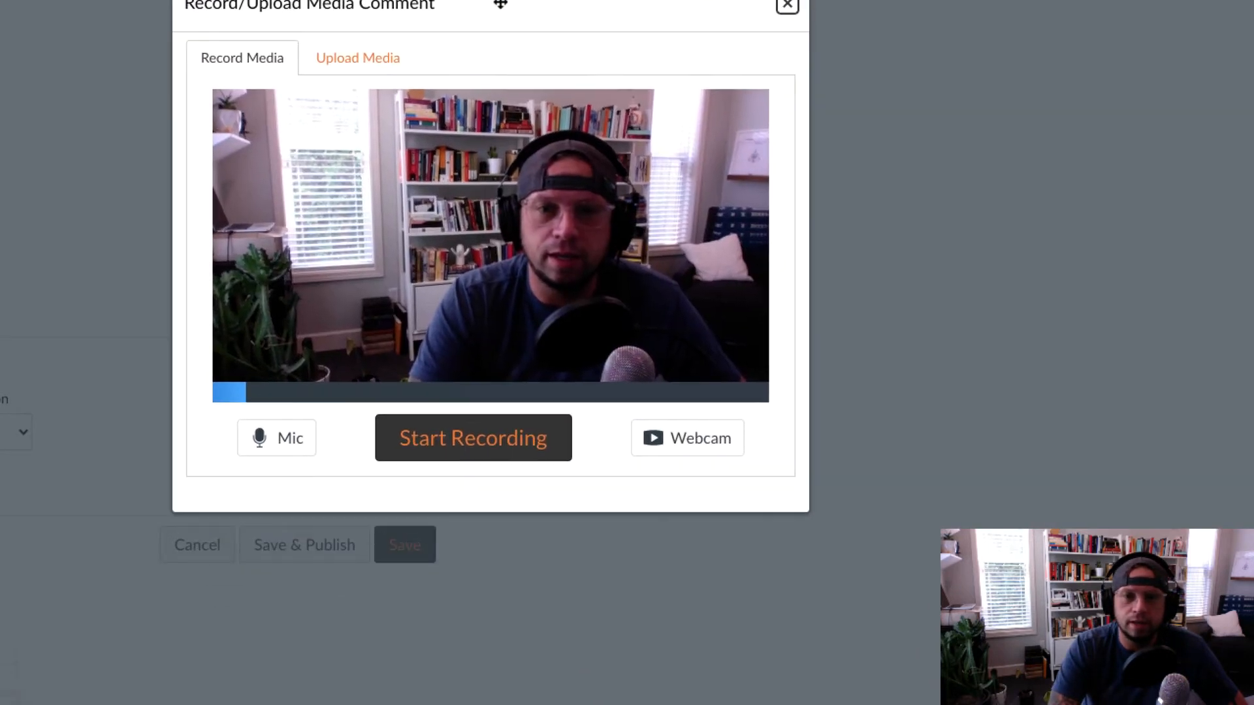
{"action": "left_click", "coordinate": [359, 59]}
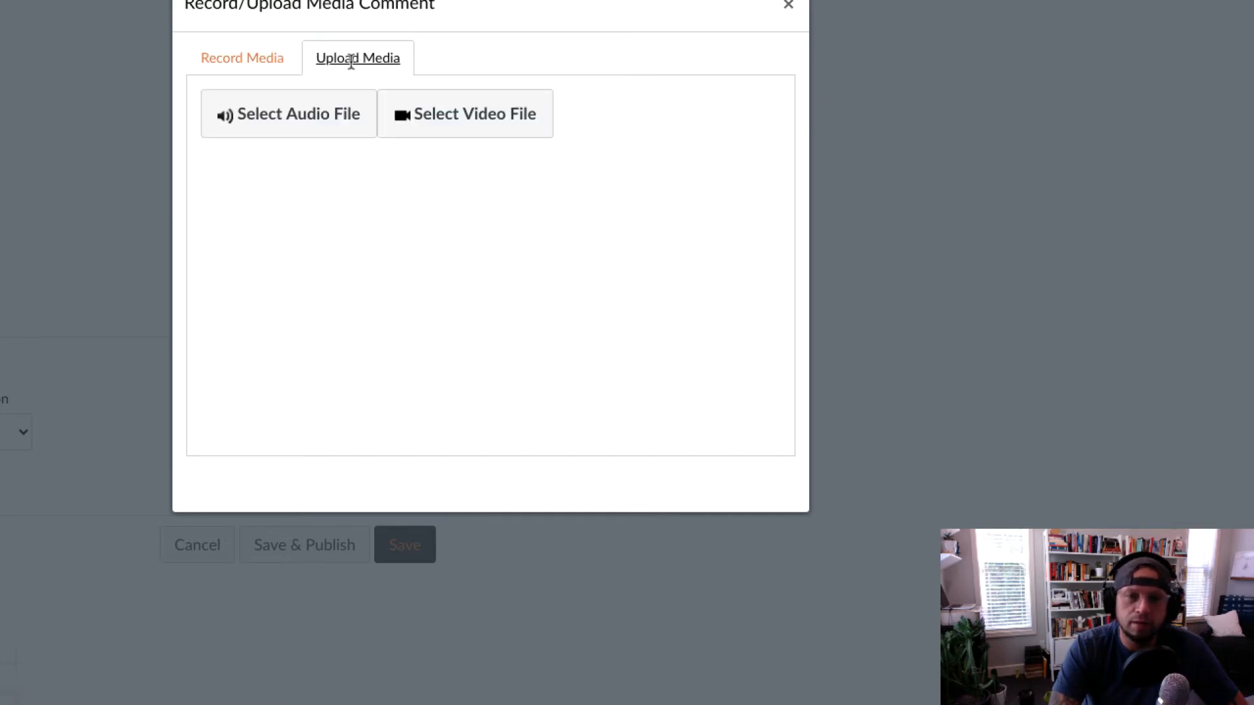
{"action": "left_click", "coordinate": [469, 116]}
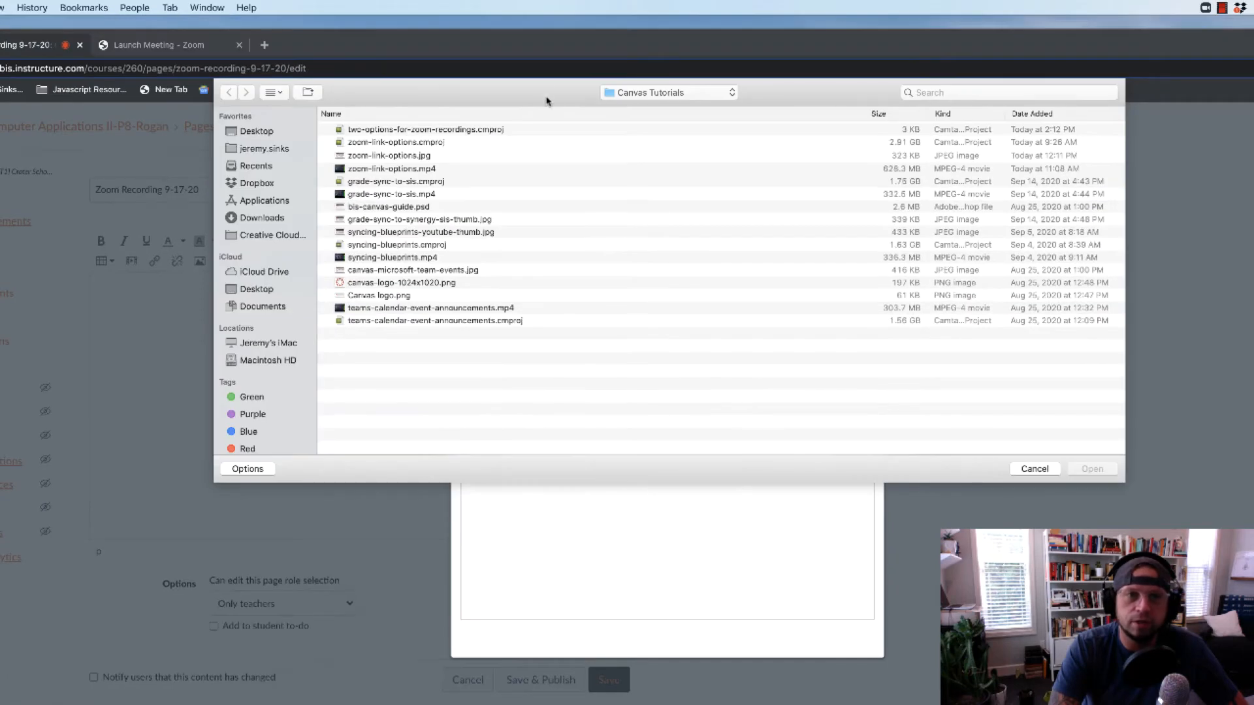
Upload zoom_0.mp4 from the 2020-09-17 14.28.31 meeting folder inside the Zoom folder in Documents to the page body
{"action": "left_click", "coordinate": [257, 309]}
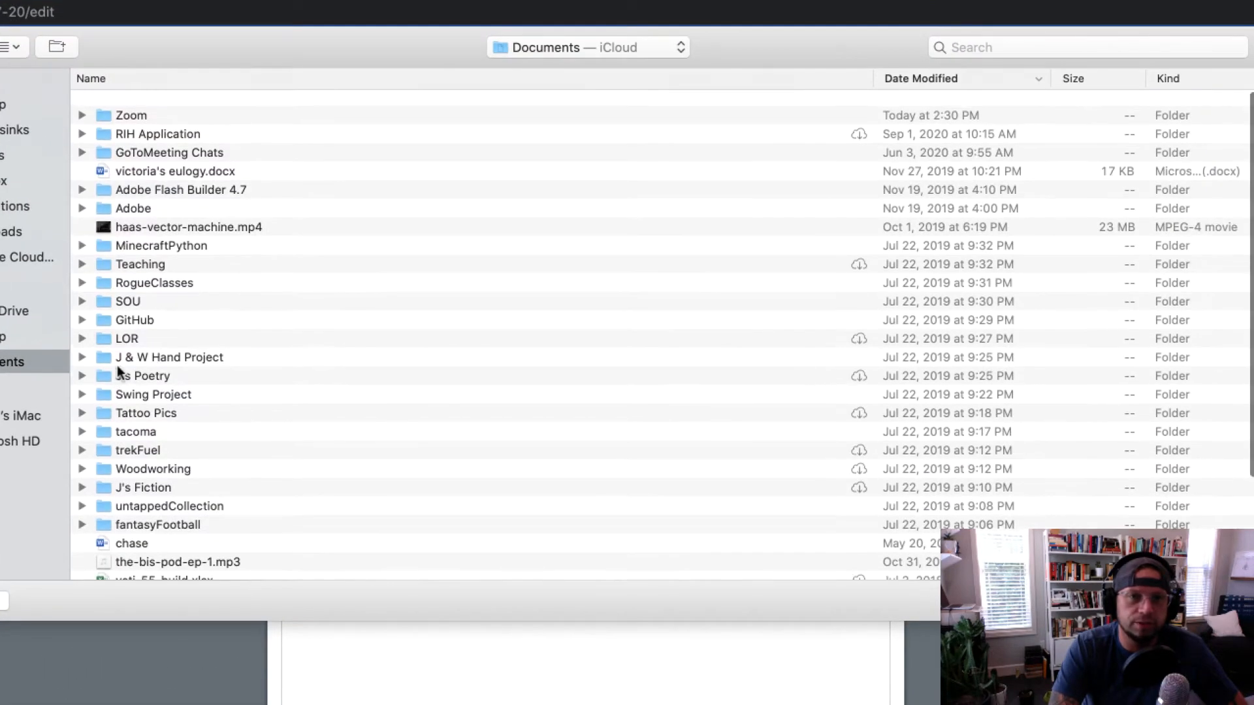
{"action": "scroll", "coordinate": [102, 273], "scroll_direction": "down", "scroll_amount": 1}
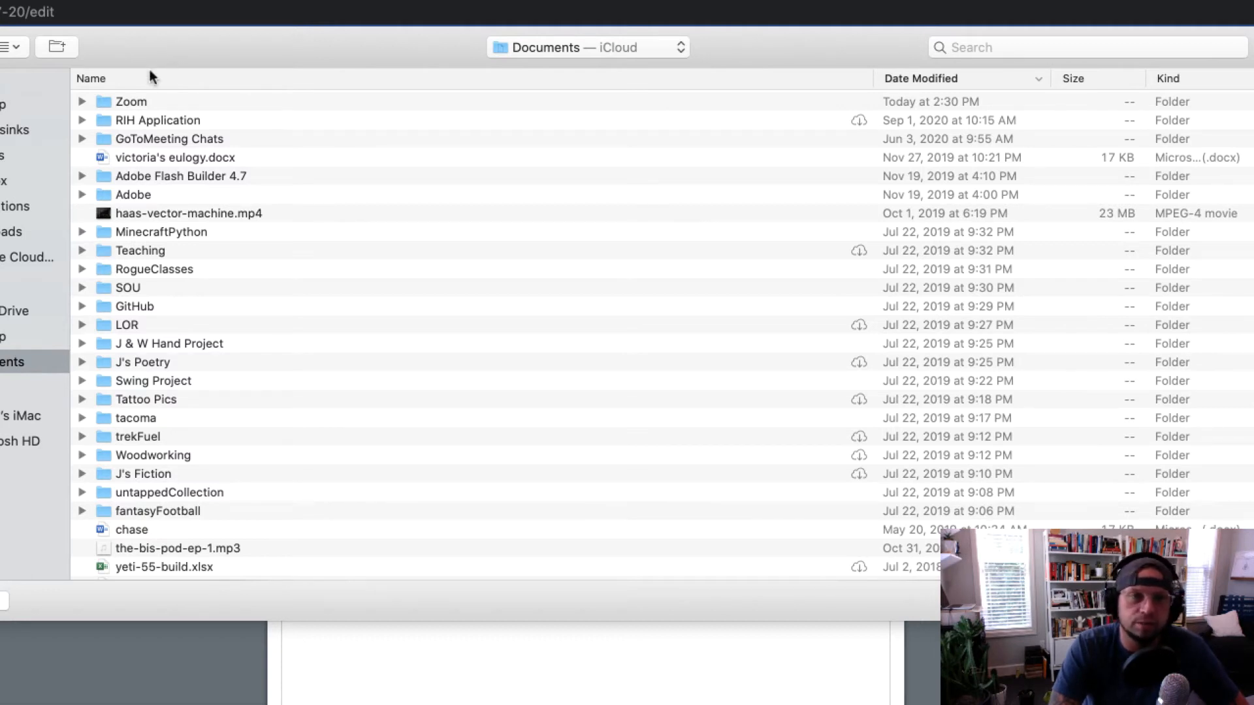
{"action": "left_click", "coordinate": [131, 101]}
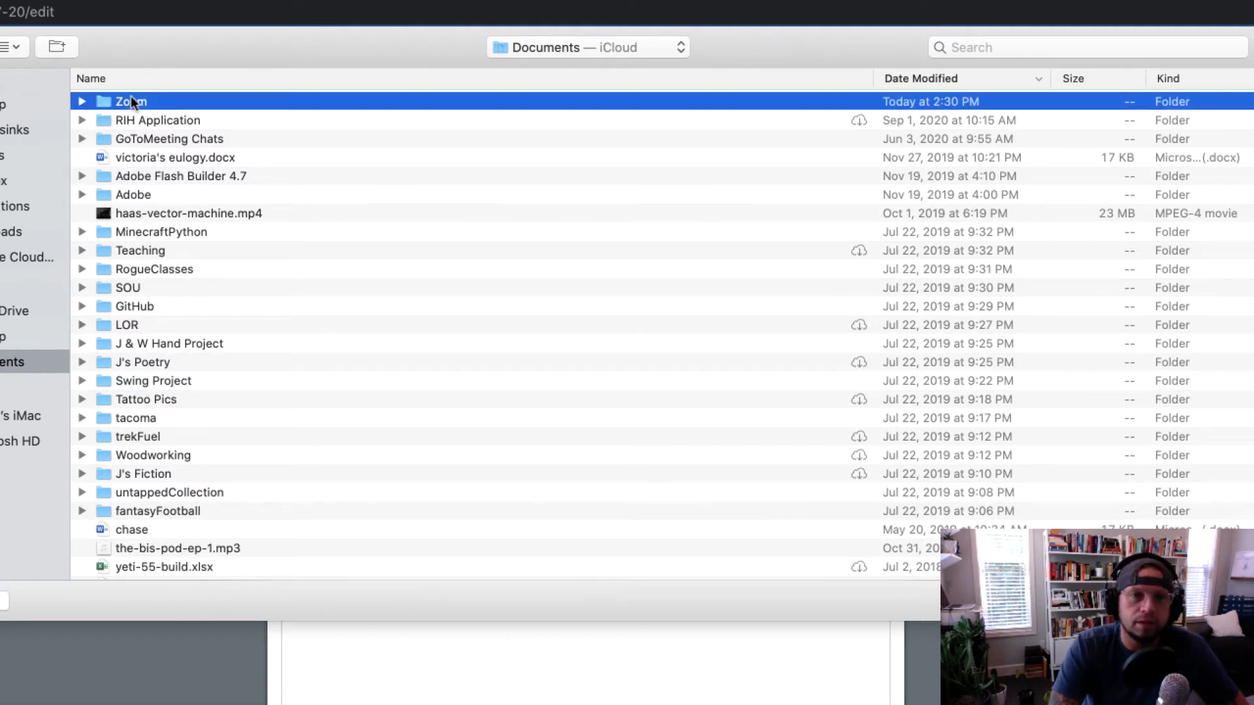
{"action": "double_click", "coordinate": [103, 100]}
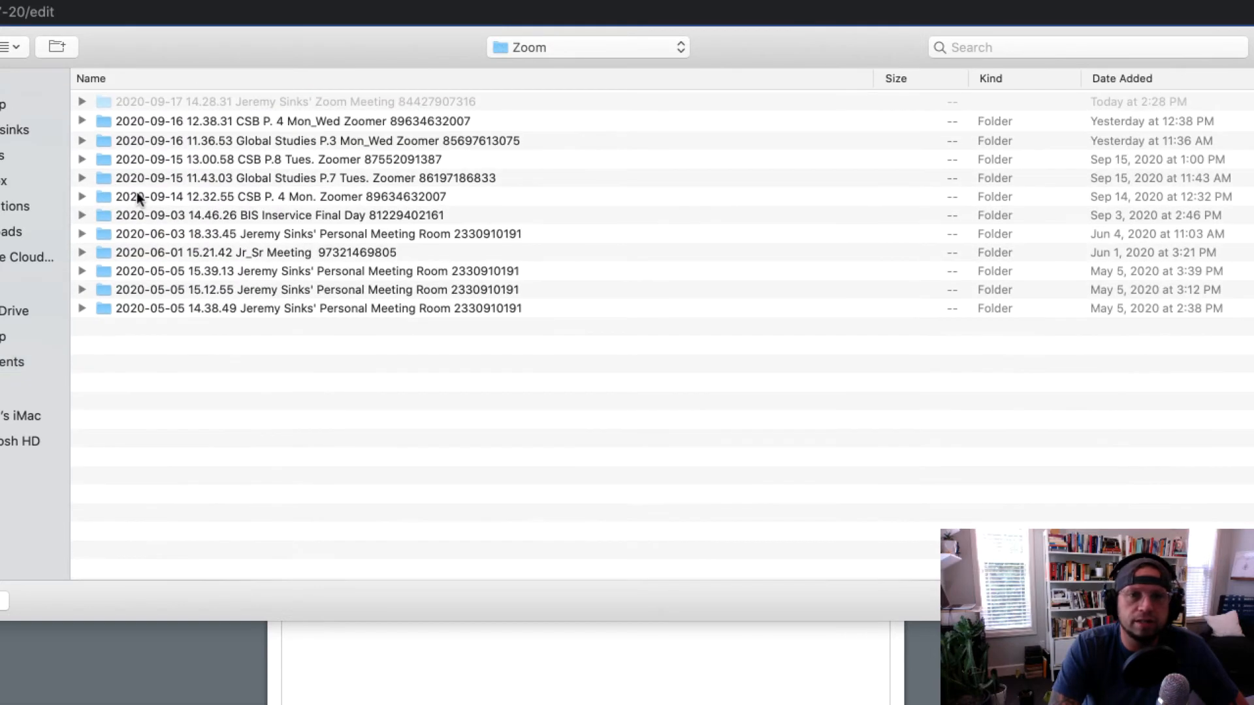
{"action": "left_click", "coordinate": [242, 101]}
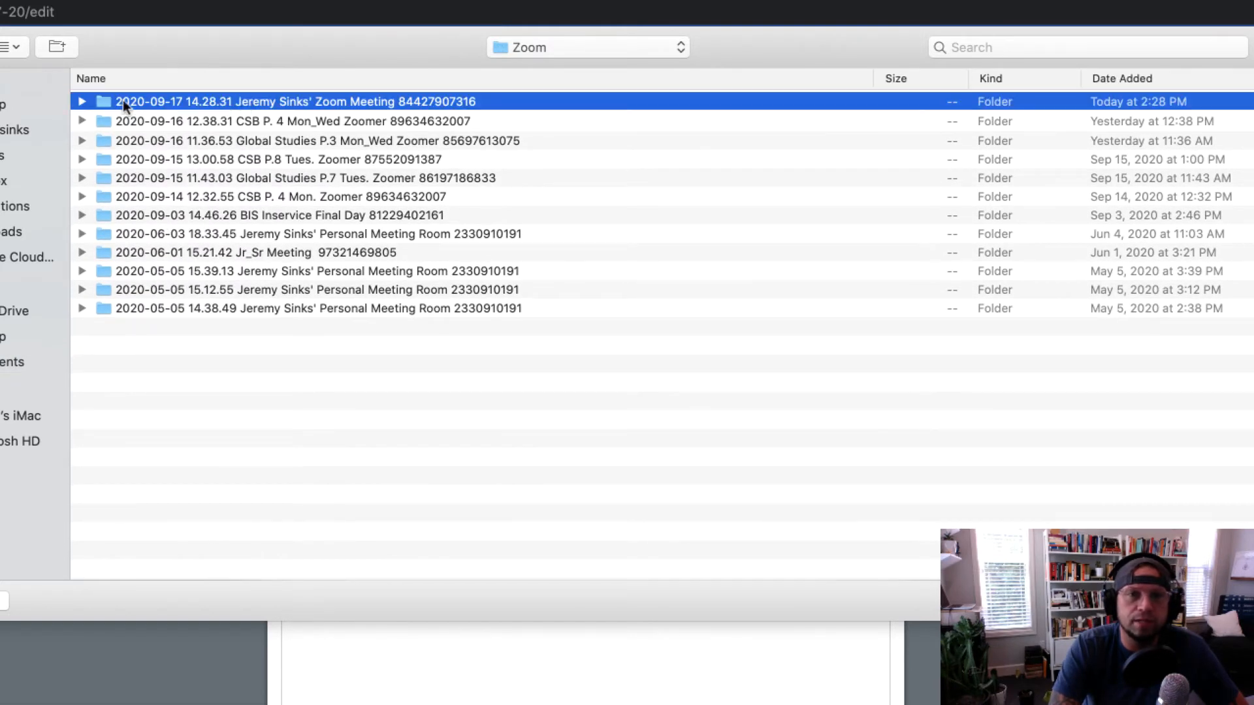
{"action": "double_click", "coordinate": [105, 99]}
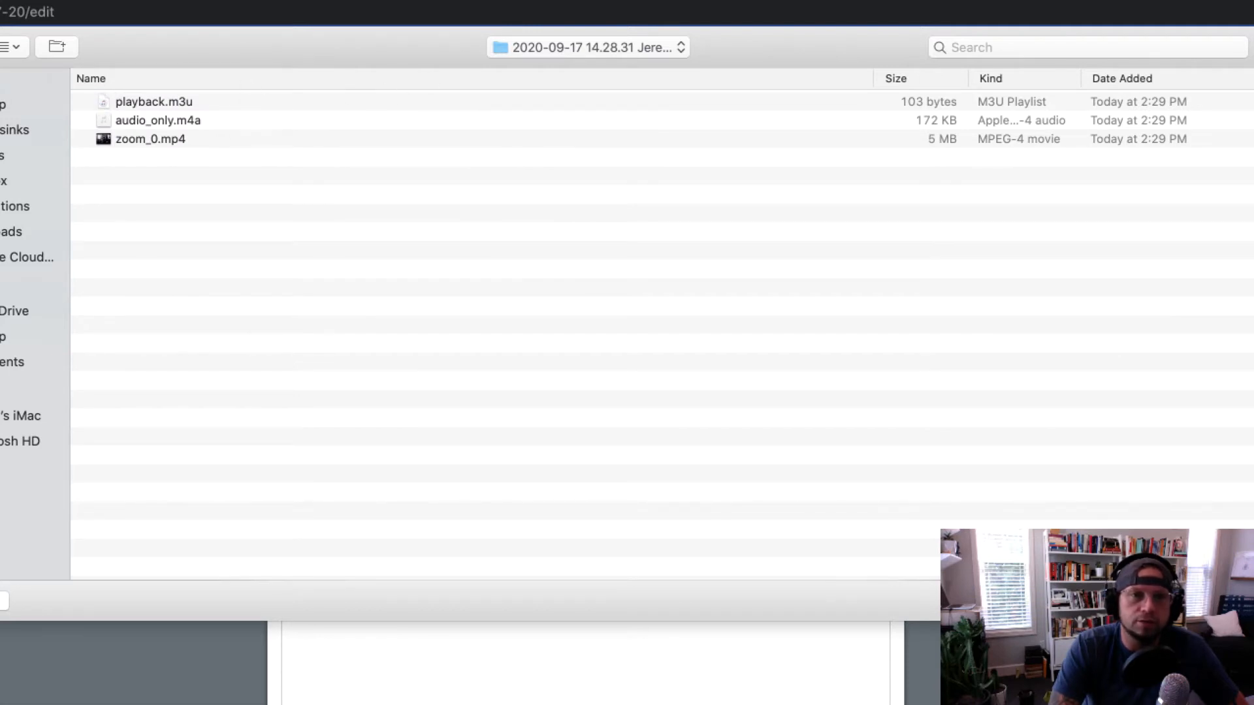
{"action": "key", "text": "super+["}
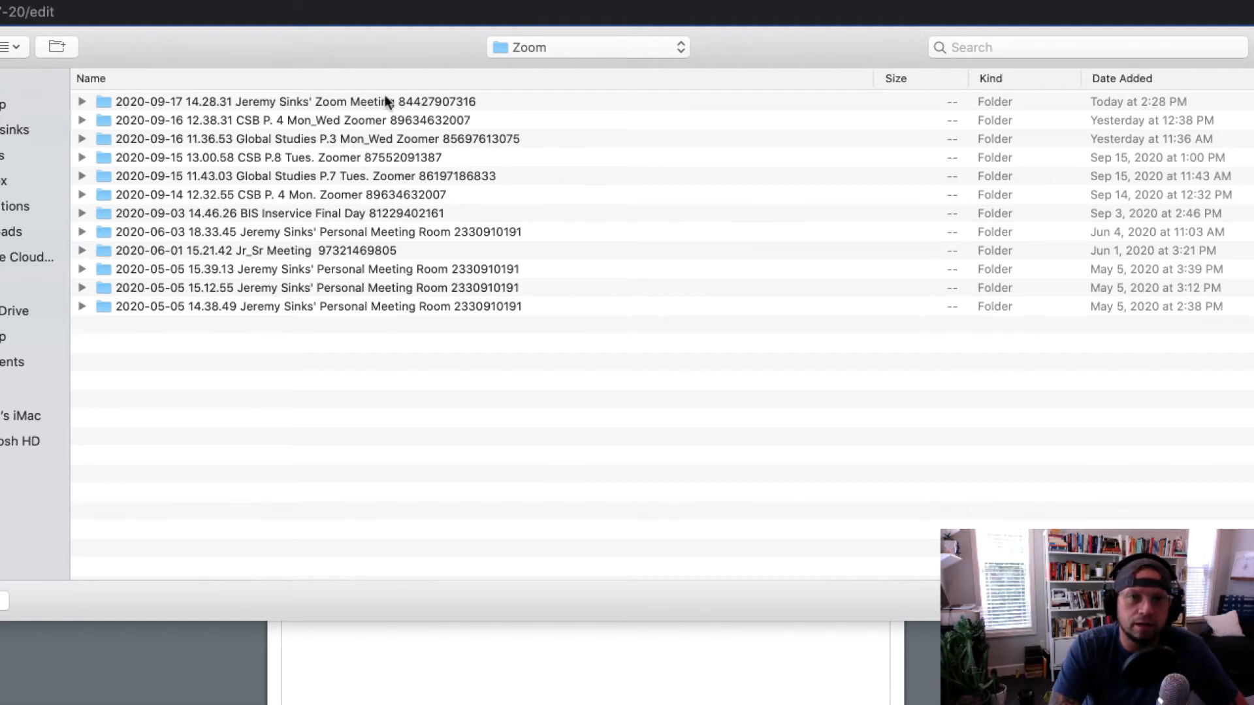
{"action": "double_click", "coordinate": [105, 102]}
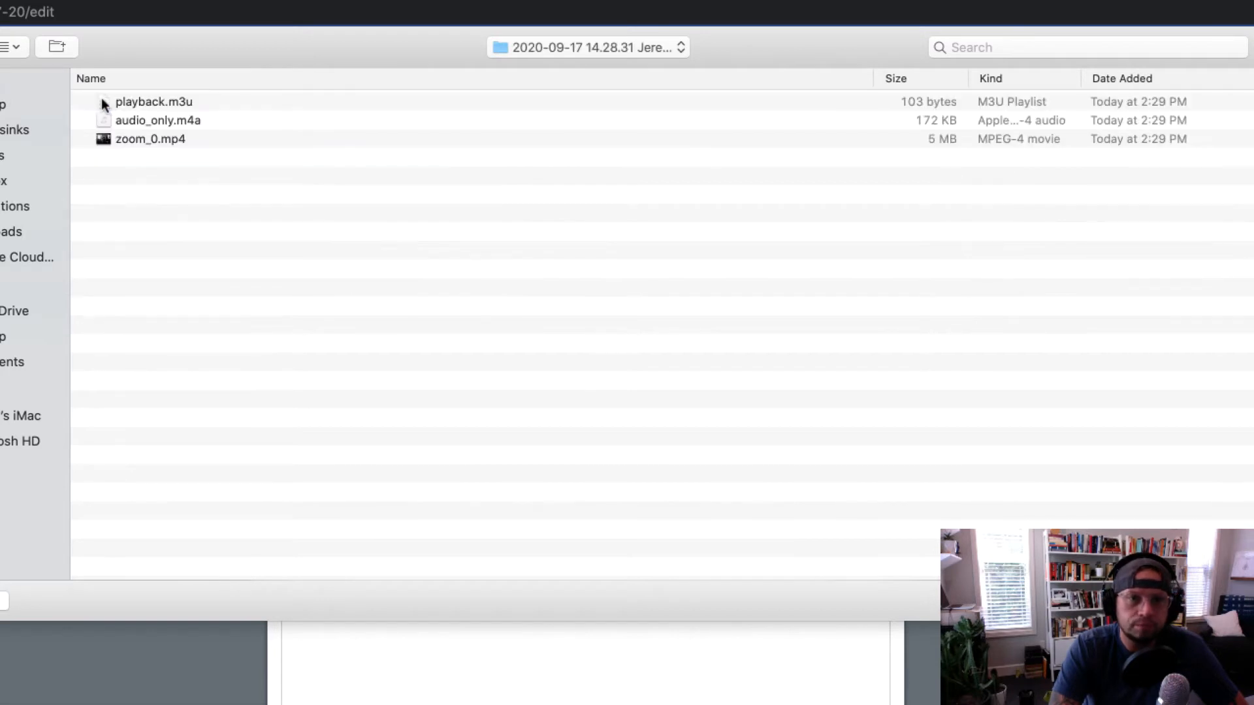
{"action": "left_click", "coordinate": [123, 140]}
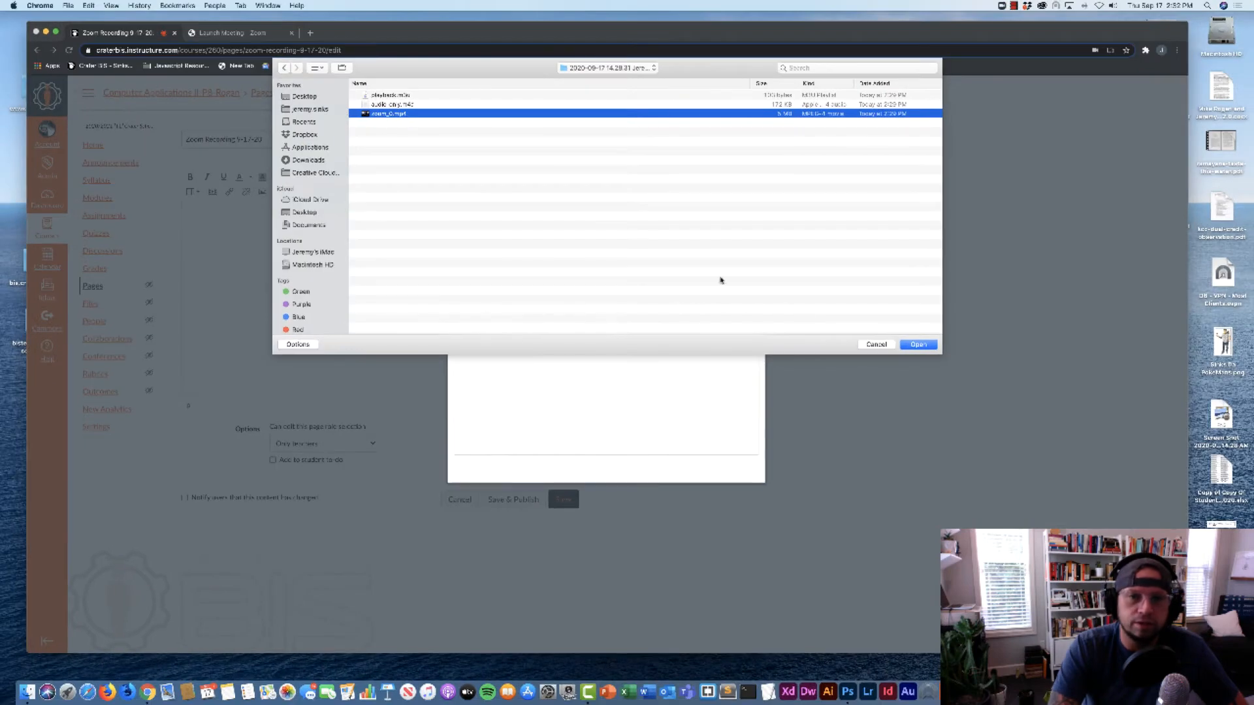
{"action": "left_click", "coordinate": [919, 345]}
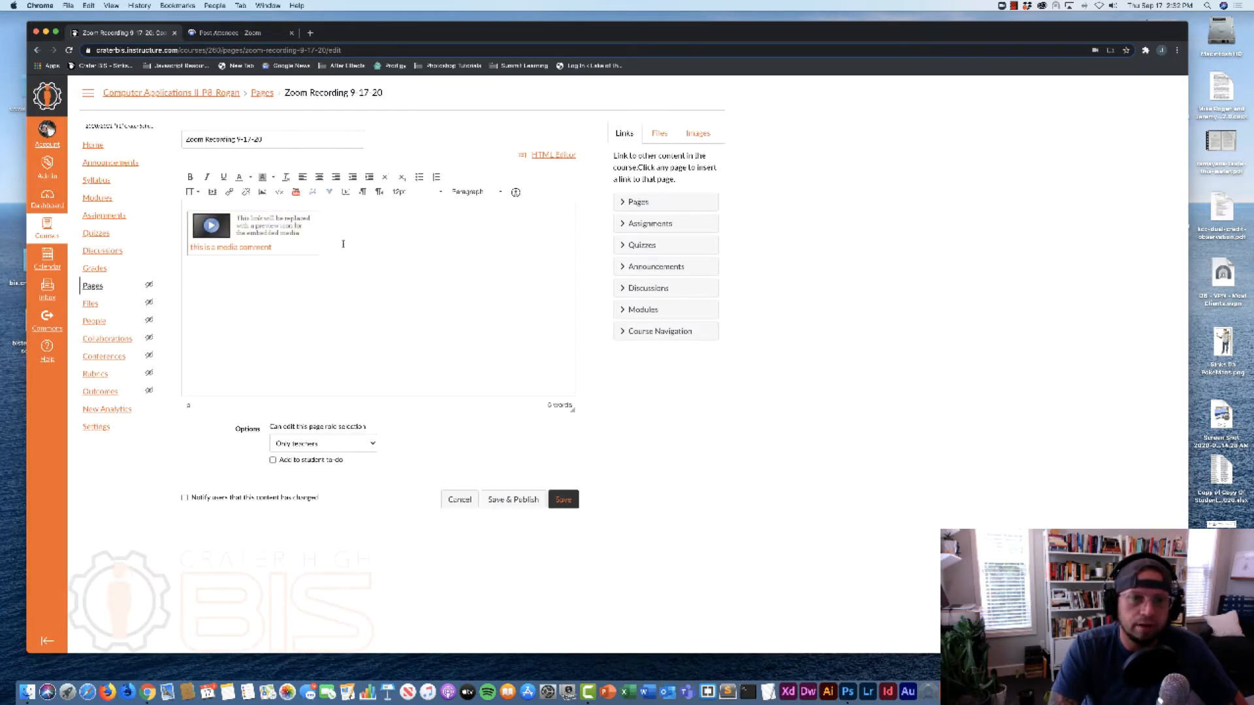
Save the Zoom Recording 9-17-20 page and play a moment of the embedded video to test it
{"action": "left_click", "coordinate": [564, 500]}
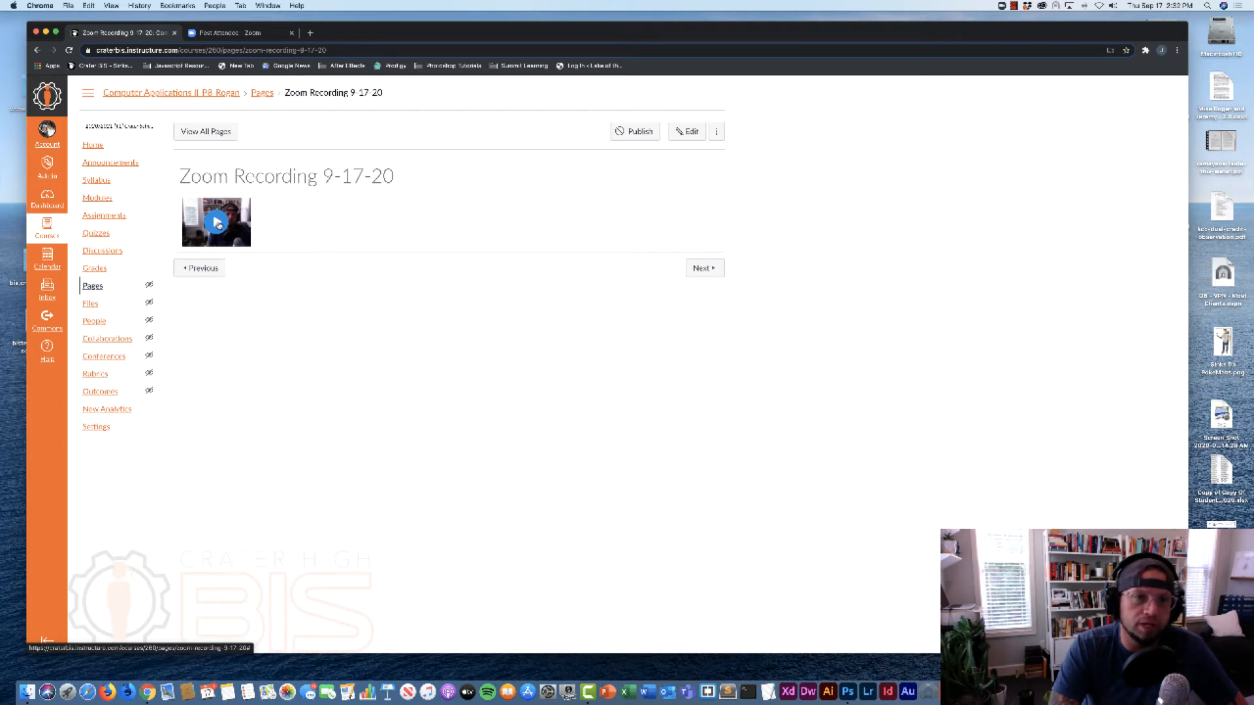
{"action": "left_click", "coordinate": [217, 223]}
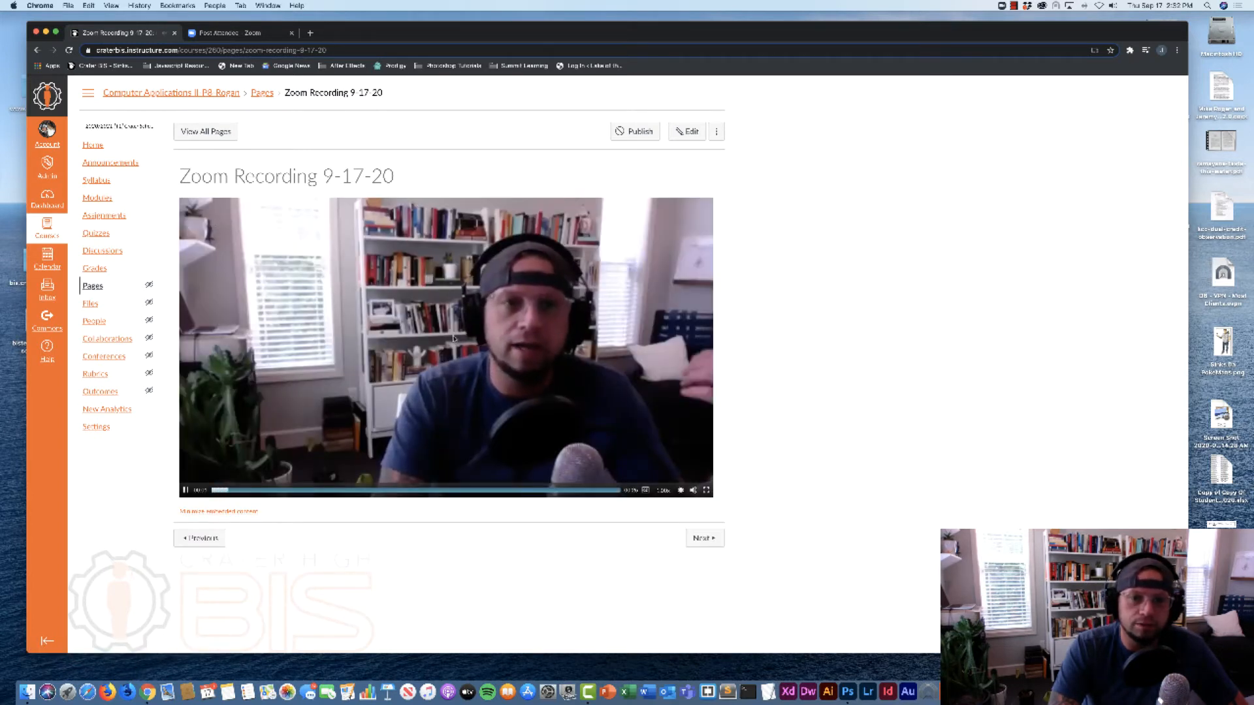
{"action": "left_click", "coordinate": [451, 340]}
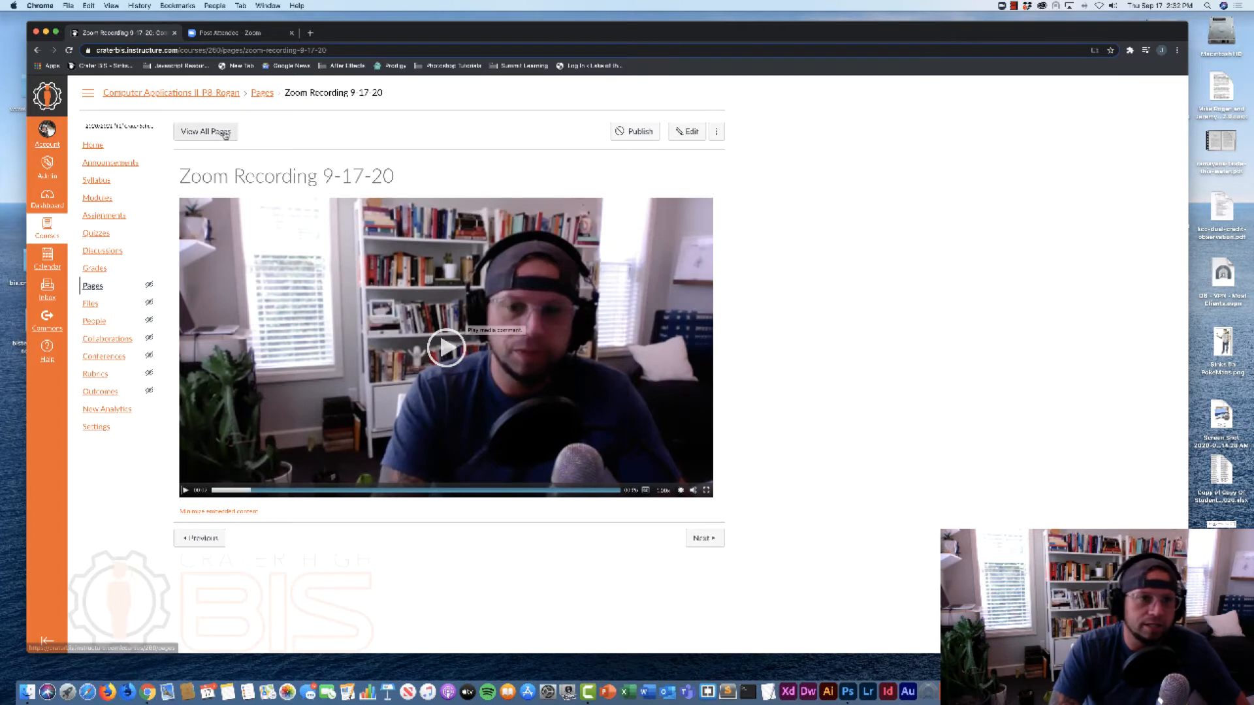
Publish the Zoom Recording 9-17-20 page and find it in the Week 2 | Sept. 14-18 module
{"action": "left_click", "coordinate": [637, 131]}
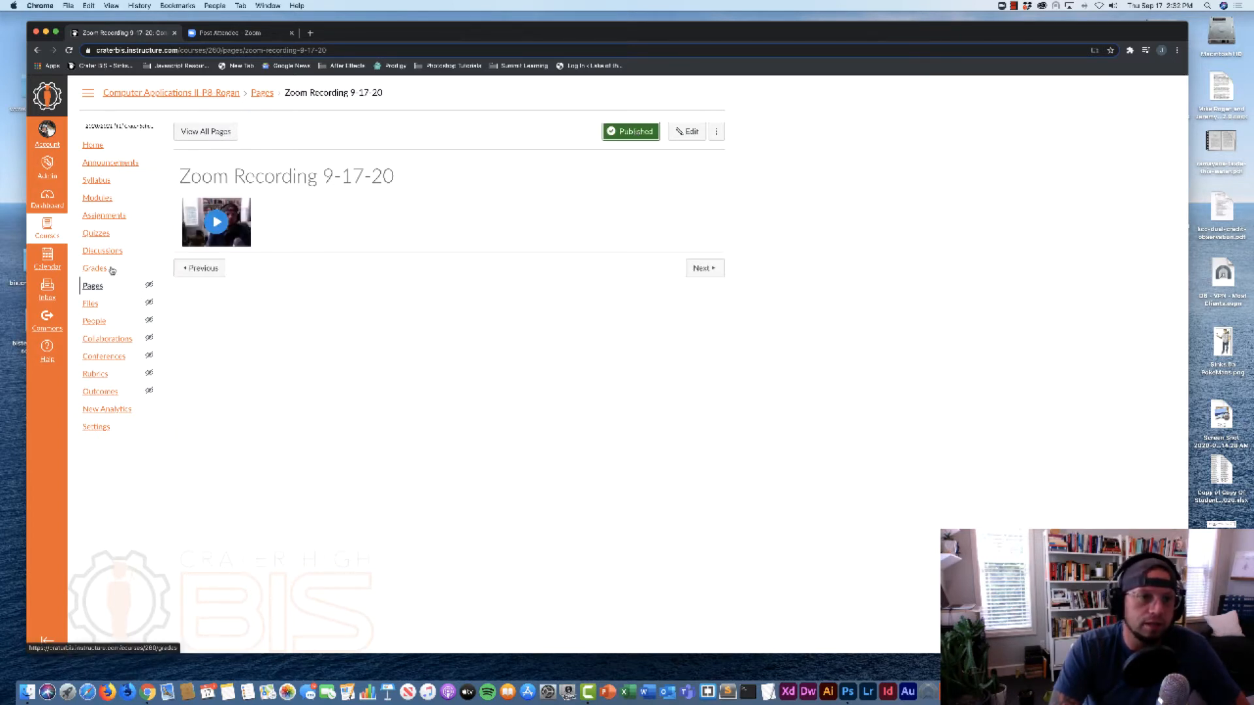
{"action": "left_click", "coordinate": [93, 199]}
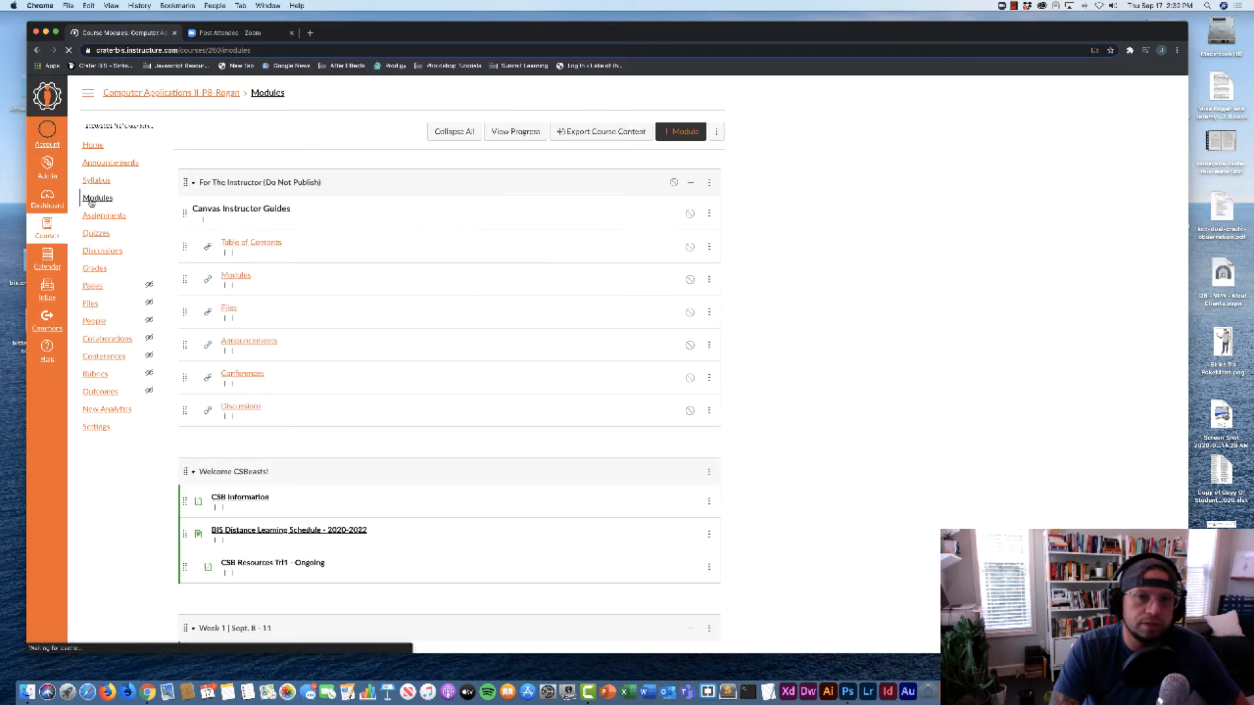
{"action": "scroll", "coordinate": [397, 336], "scroll_direction": "down", "scroll_amount": 10}
{"action": "scroll", "coordinate": [397, 339], "scroll_direction": "down", "scroll_amount": 4}
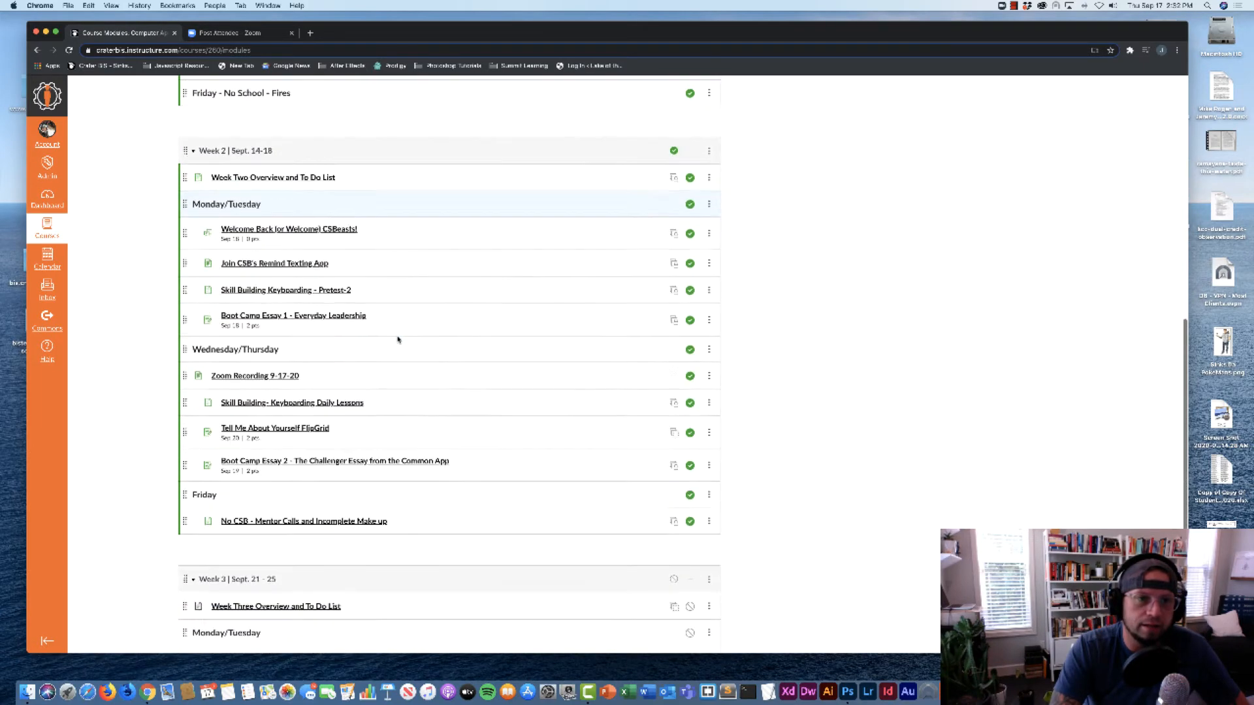
{"action": "scroll", "coordinate": [397, 339], "scroll_direction": "up", "scroll_amount": 1}
{"action": "scroll", "coordinate": [397, 339], "scroll_direction": "down", "scroll_amount": 4}
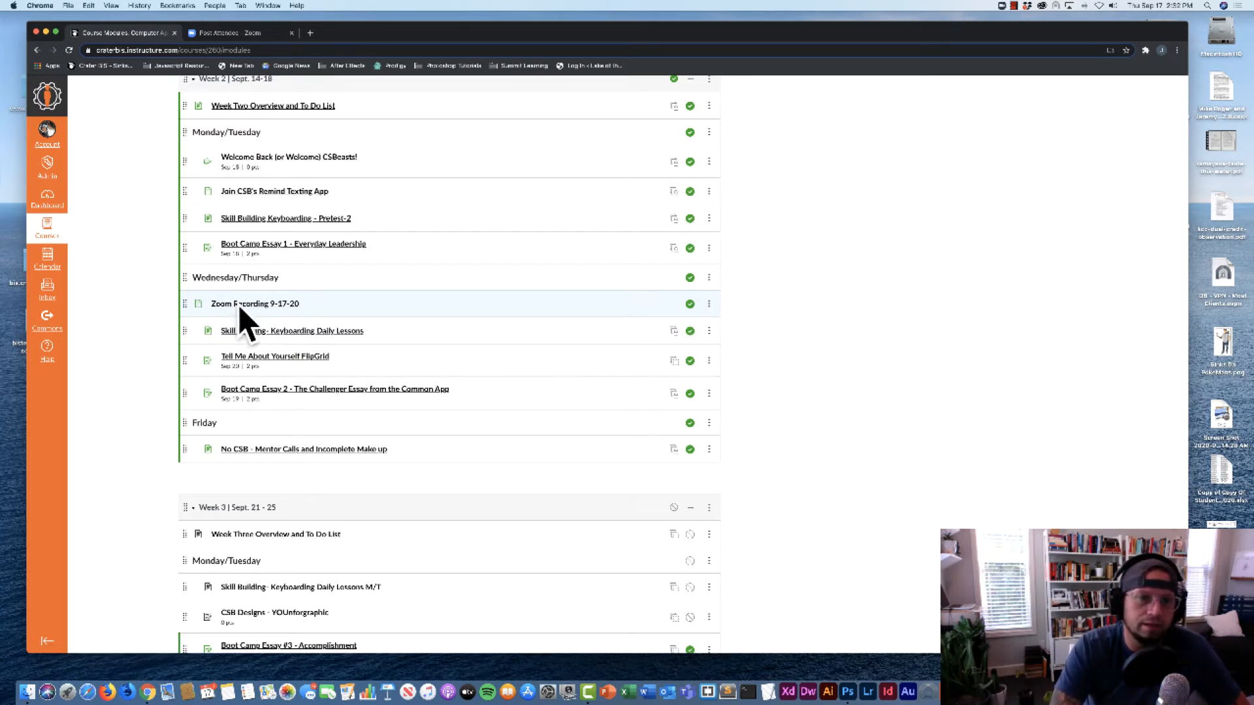
Remove the Zoom Recording 9-17-20 page from the Week 2 | Sept. 14-18 module
{"action": "left_click", "coordinate": [710, 305]}
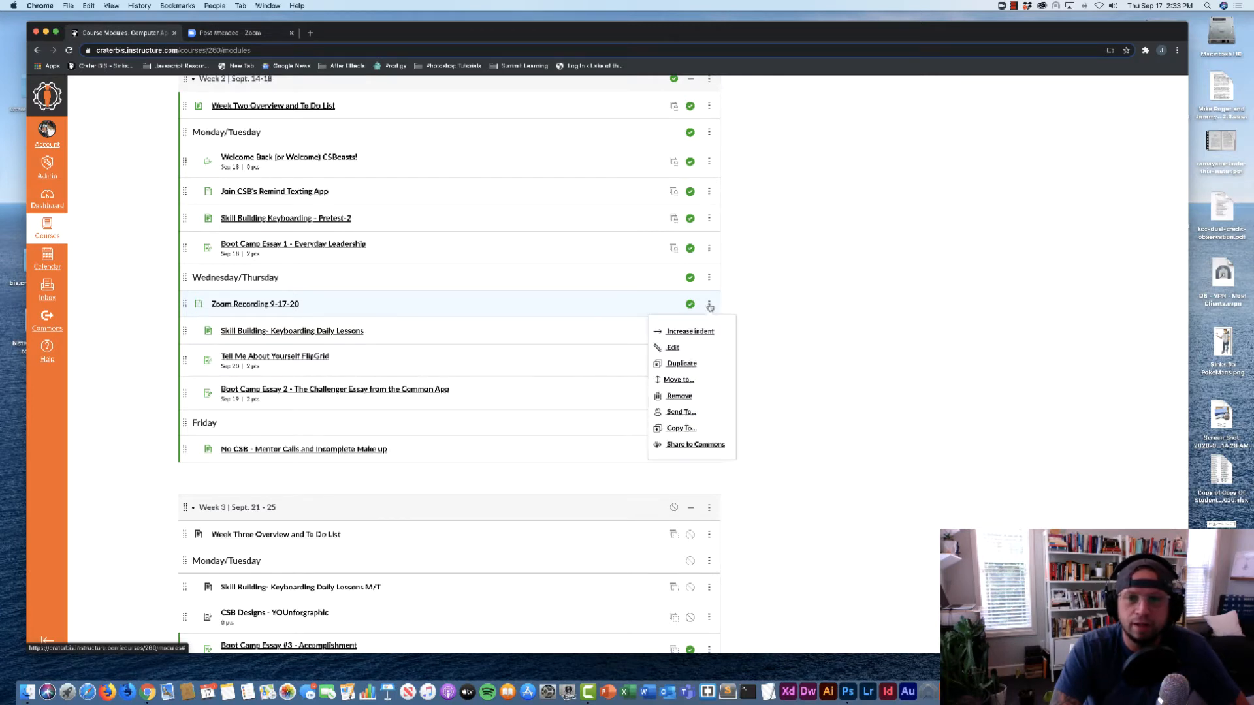
{"action": "left_click", "coordinate": [679, 396]}
{"action": "left_click", "coordinate": [697, 104]}
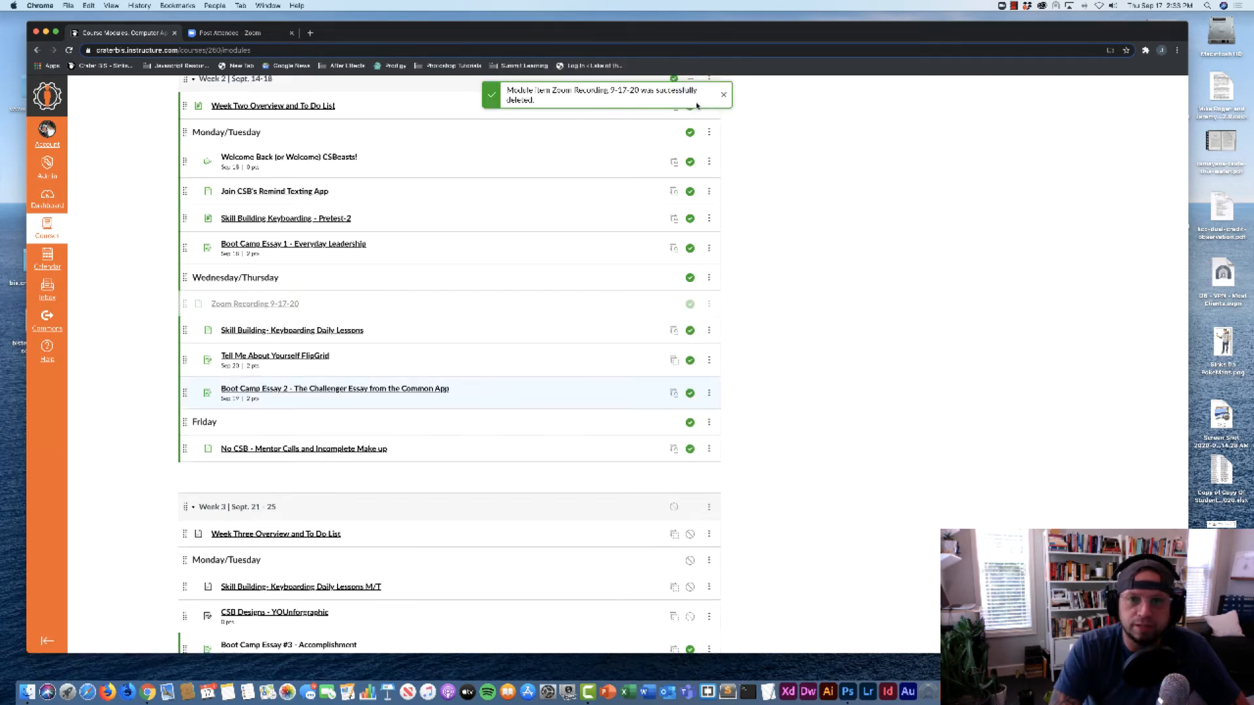
{"action": "scroll", "coordinate": [479, 286], "scroll_direction": "up", "scroll_amount": 2}
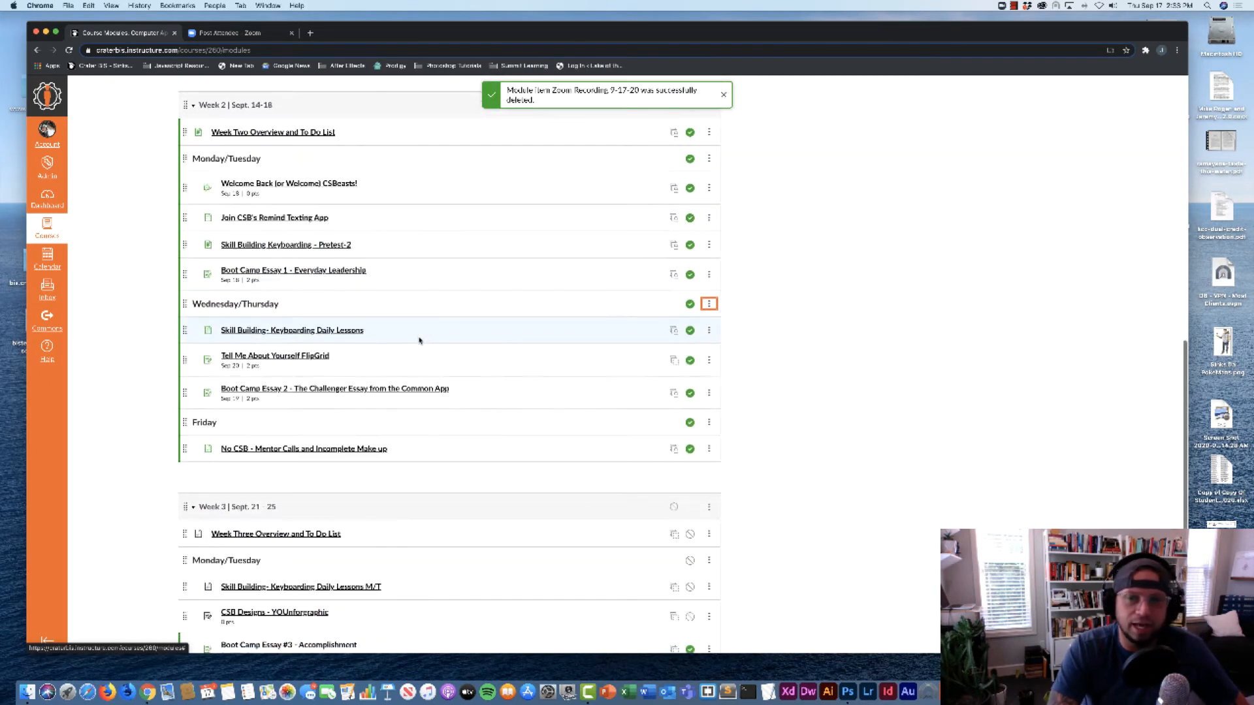
{"action": "scroll", "coordinate": [419, 340], "scroll_direction": "down", "scroll_amount": 1}
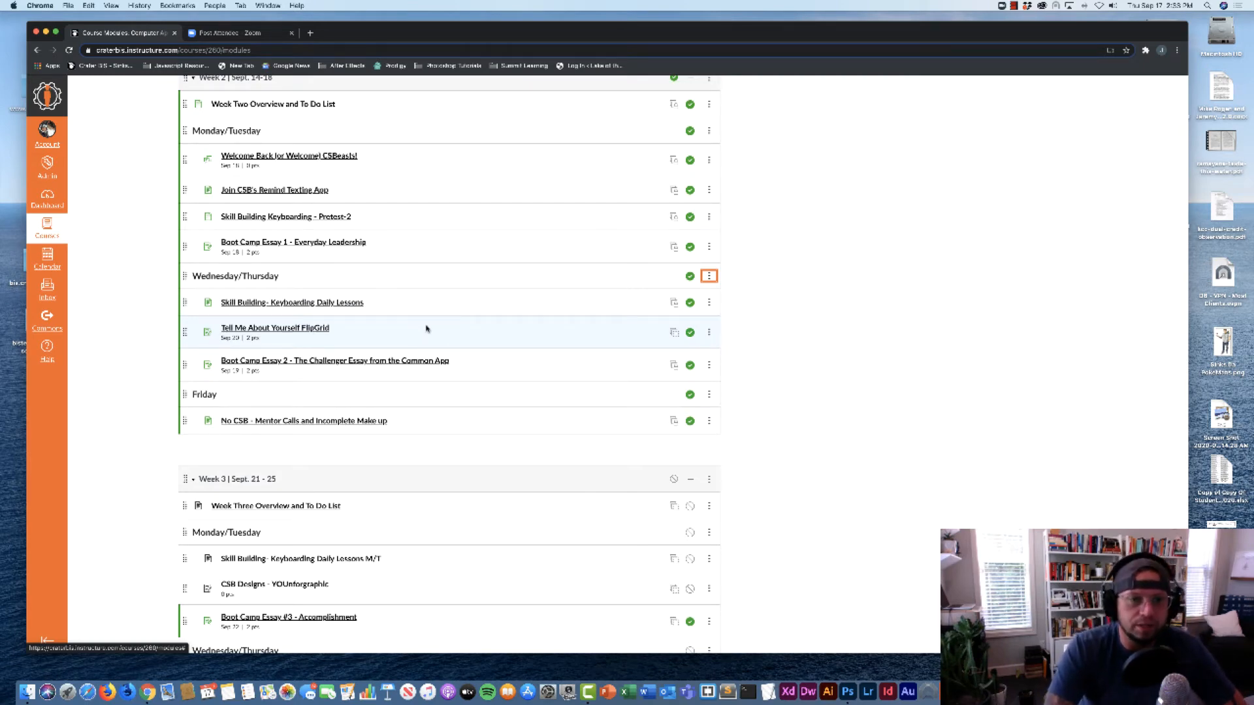
{"action": "scroll", "coordinate": [427, 328], "scroll_direction": "up", "scroll_amount": 1}
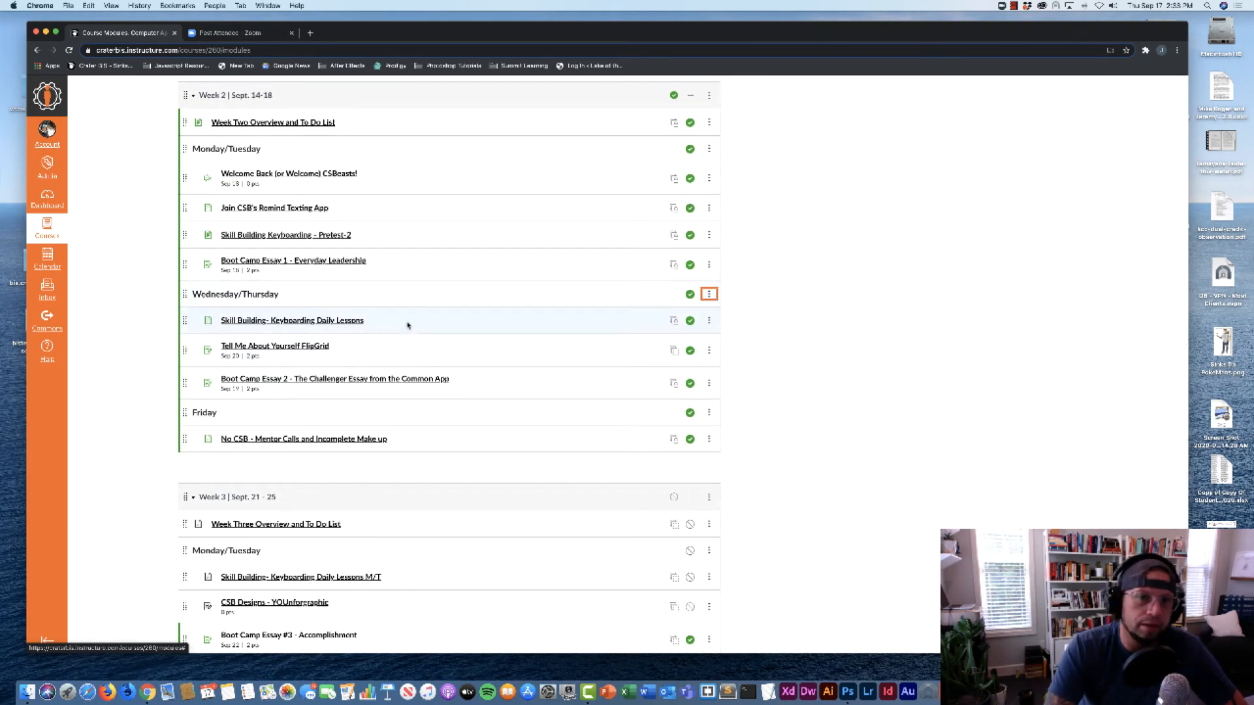
Switch to the Zoom website and open the account's list of upcoming meetings
{"action": "left_click", "coordinate": [223, 34]}
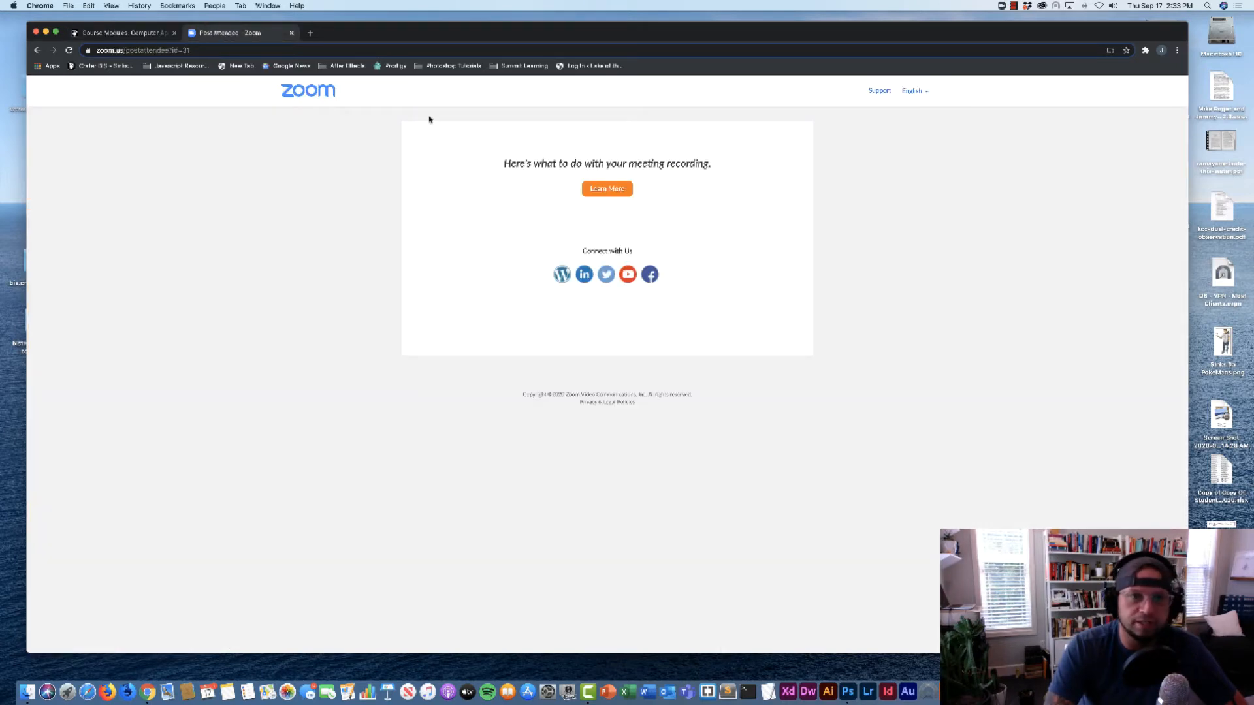
{"action": "left_click", "coordinate": [314, 92]}
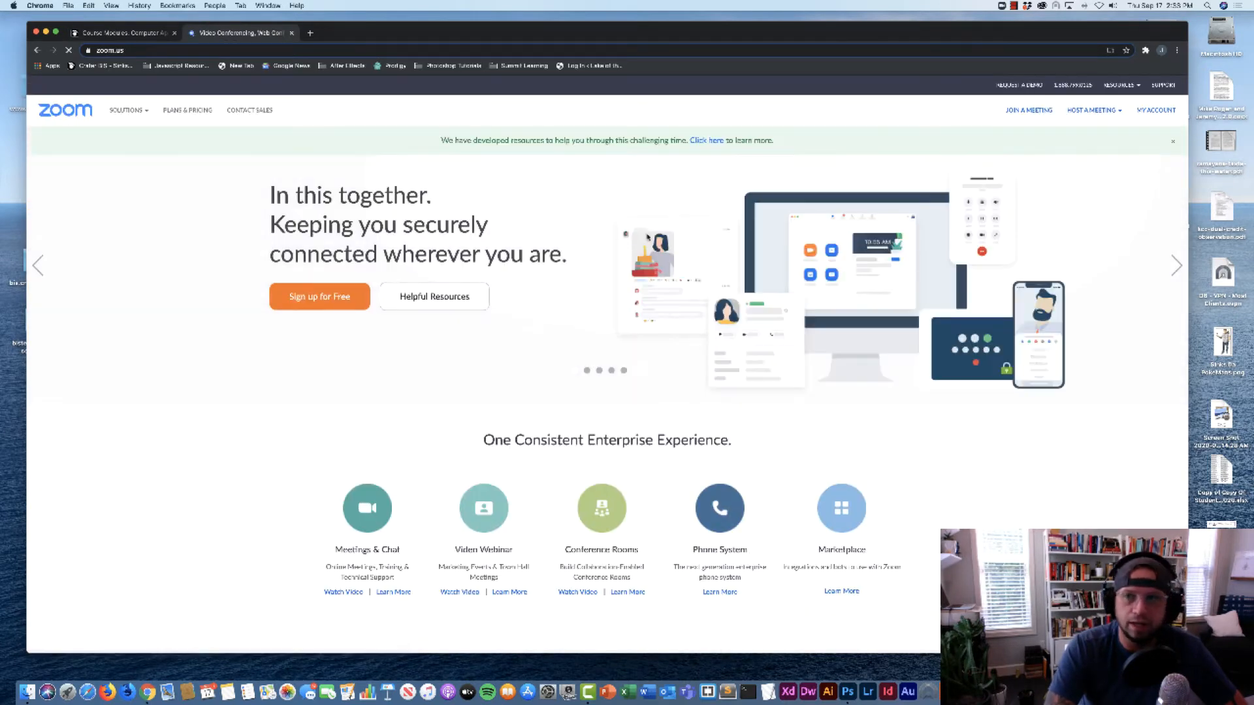
{"action": "left_click", "coordinate": [1155, 110]}
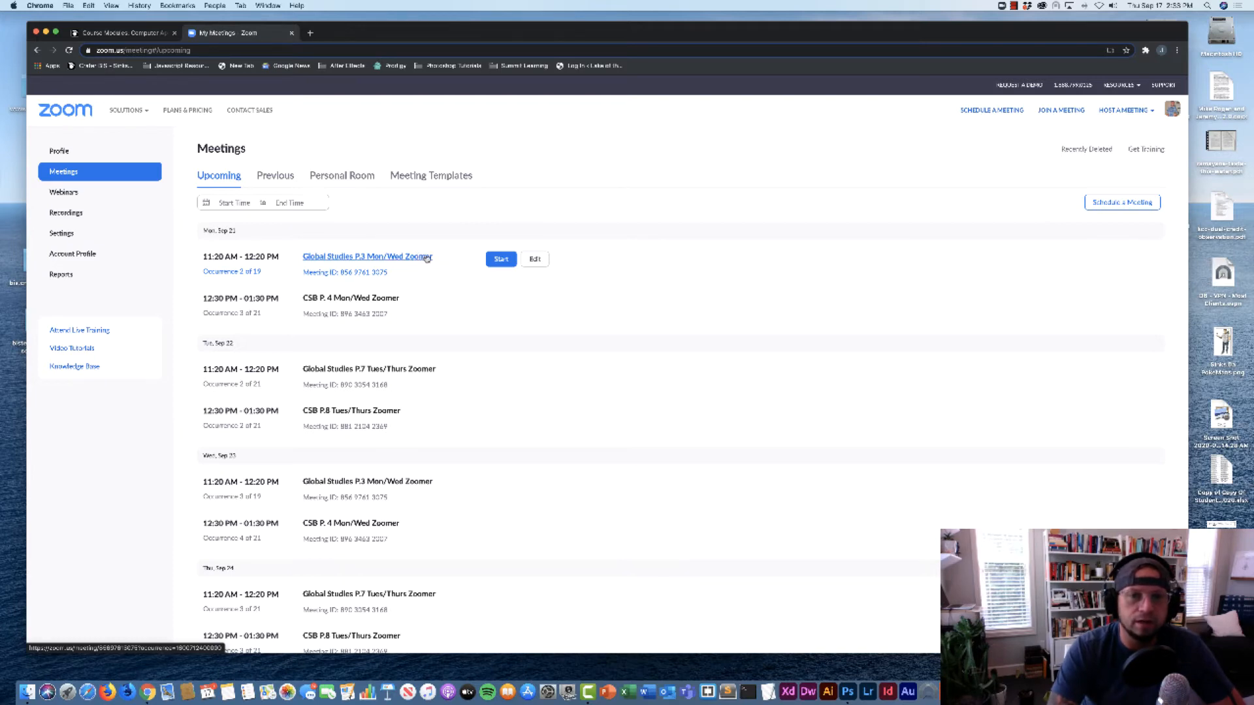
Open all occurrences of the Global Studies P.3 Mon/Wed Zoomer meeting for editing and review its automatic recording options
{"action": "left_click", "coordinate": [537, 261]}
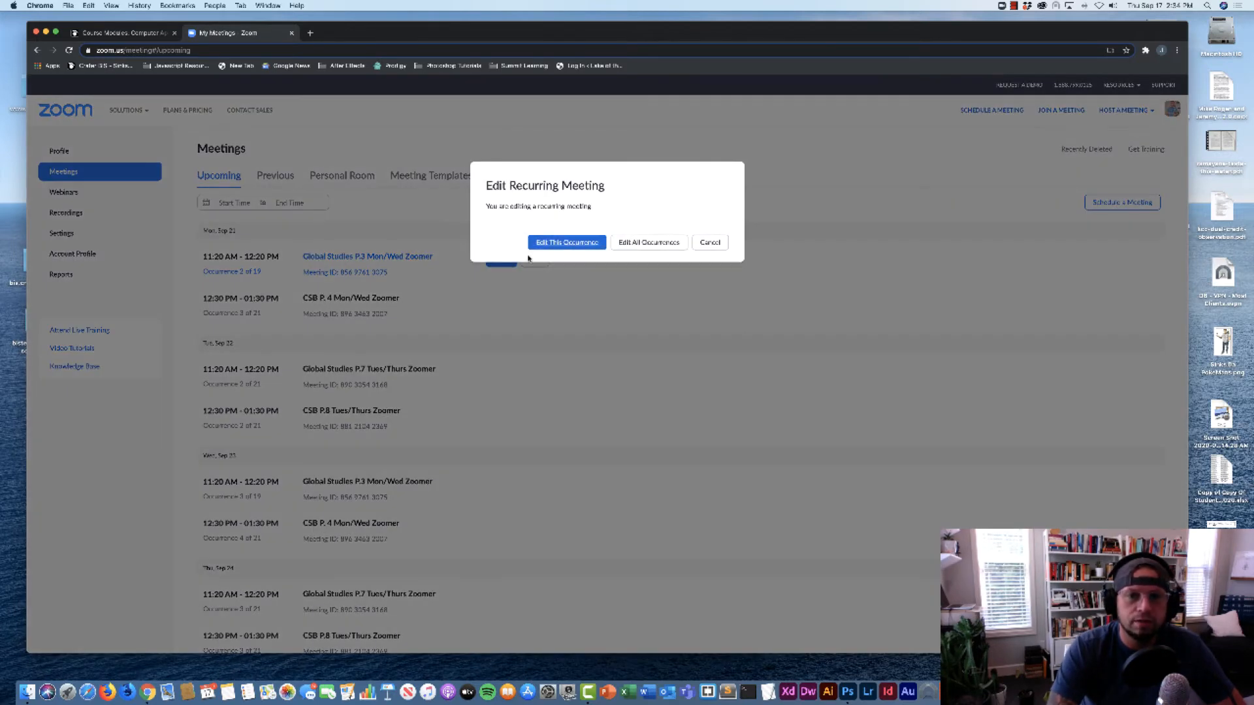
{"action": "left_click", "coordinate": [648, 243]}
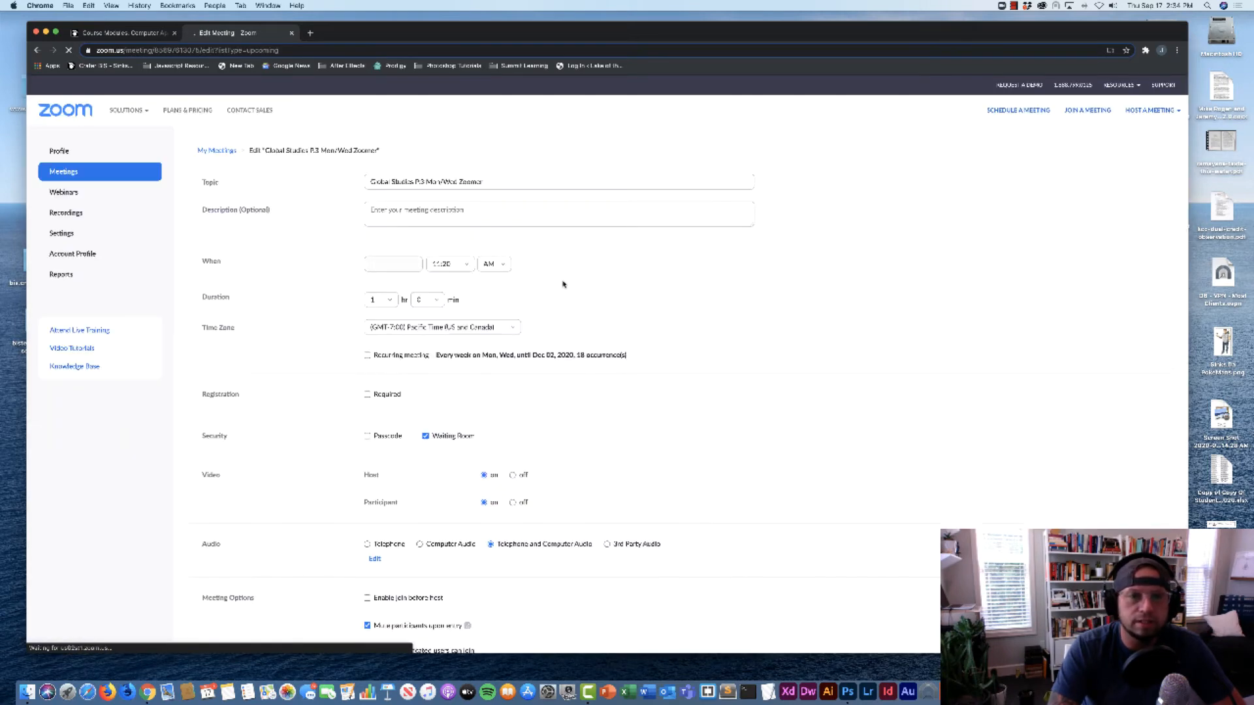
{"action": "scroll", "coordinate": [588, 313], "scroll_direction": "down", "scroll_amount": 10}
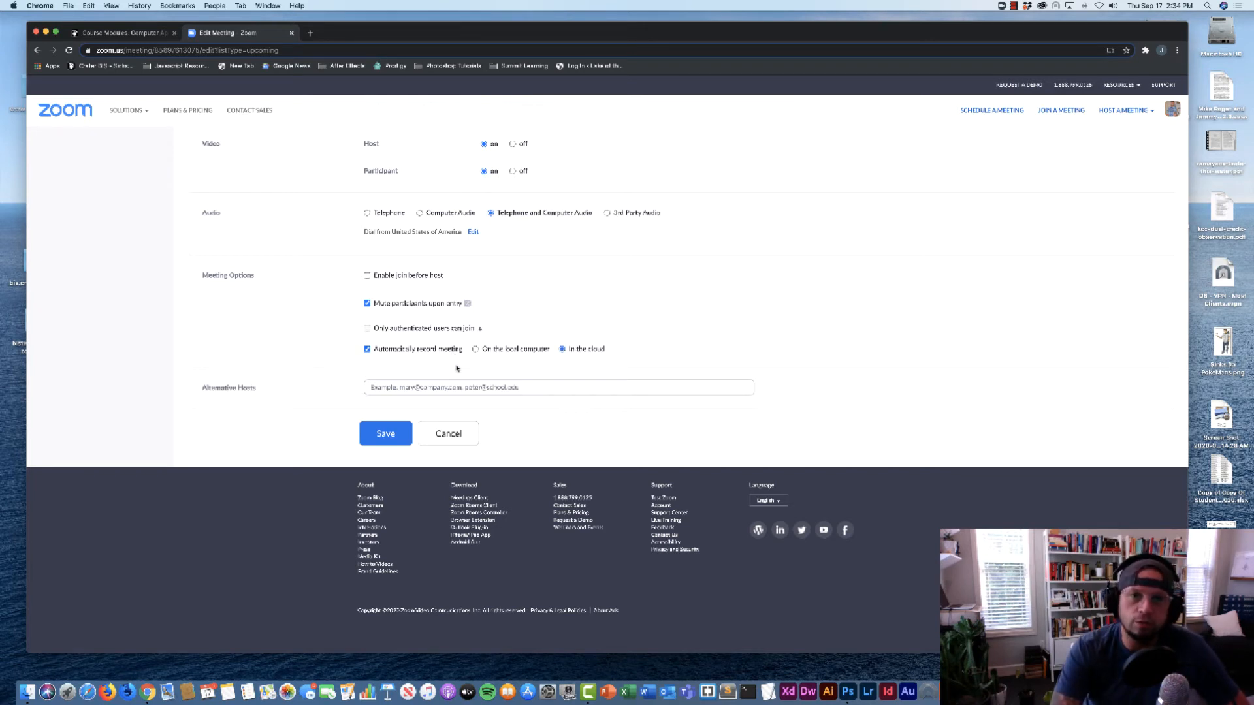
{"action": "scroll", "coordinate": [454, 369], "scroll_direction": "up", "scroll_amount": 15}
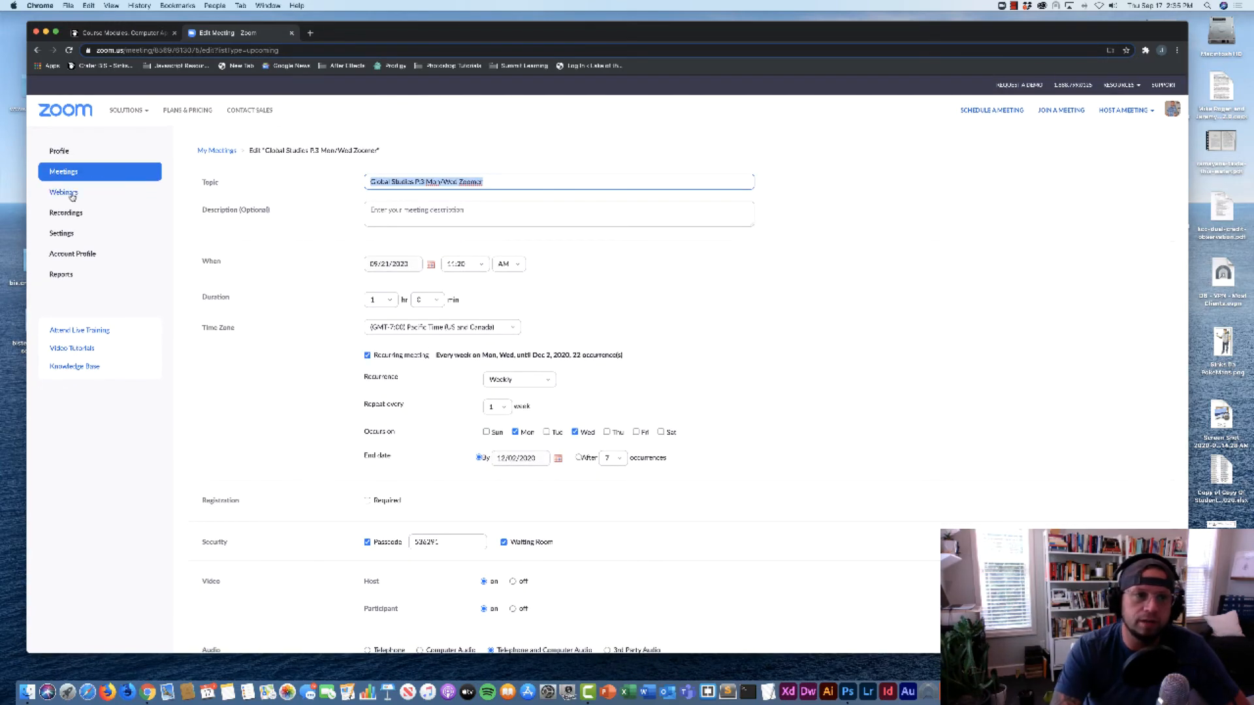
Open the account's cloud recordings and examine the extra options for the Sep 17, 2020 12:23 PM recording
{"action": "left_click", "coordinate": [68, 213]}
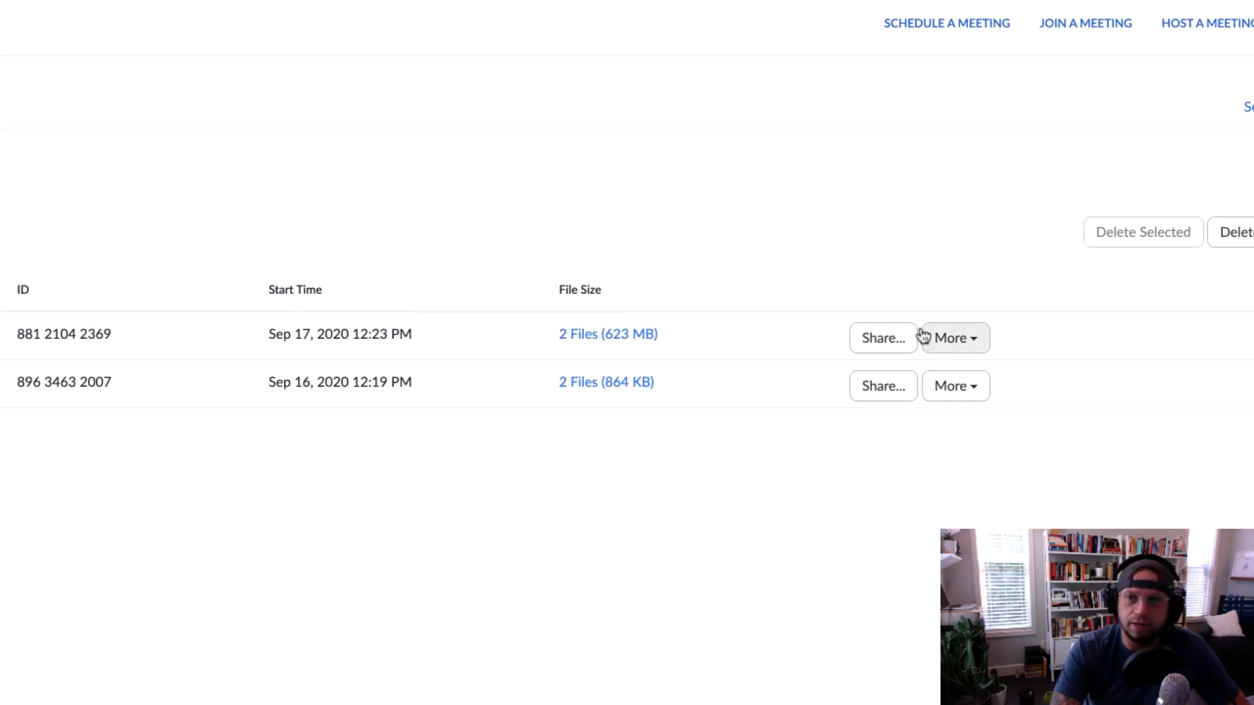
{"action": "left_click", "coordinate": [972, 345]}
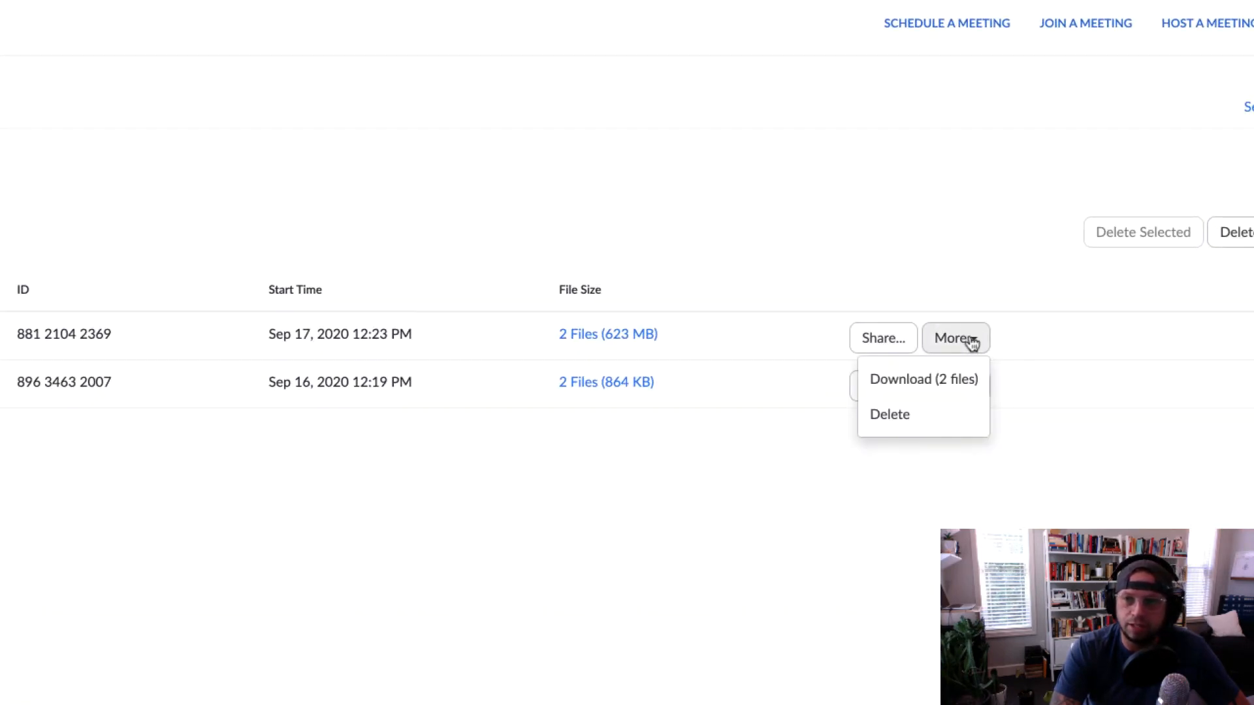
{"action": "left_click", "coordinate": [972, 344]}
{"action": "left_click", "coordinate": [972, 344]}
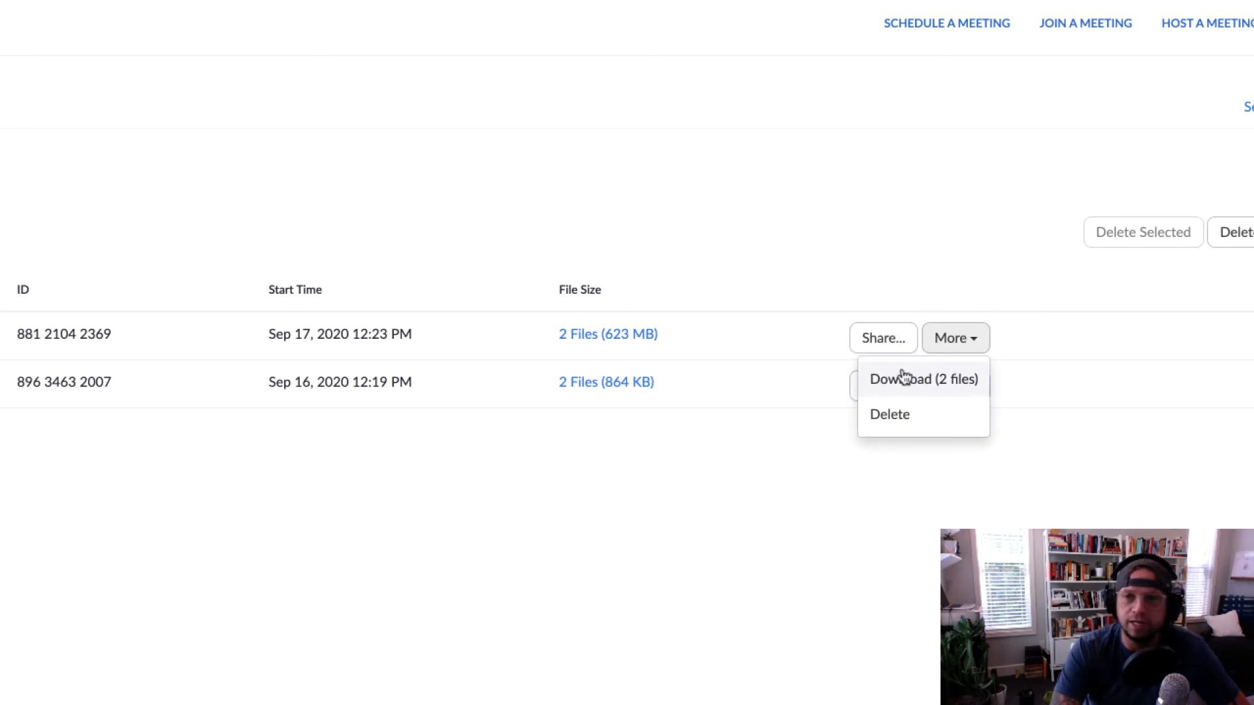
{"action": "left_click", "coordinate": [814, 339]}
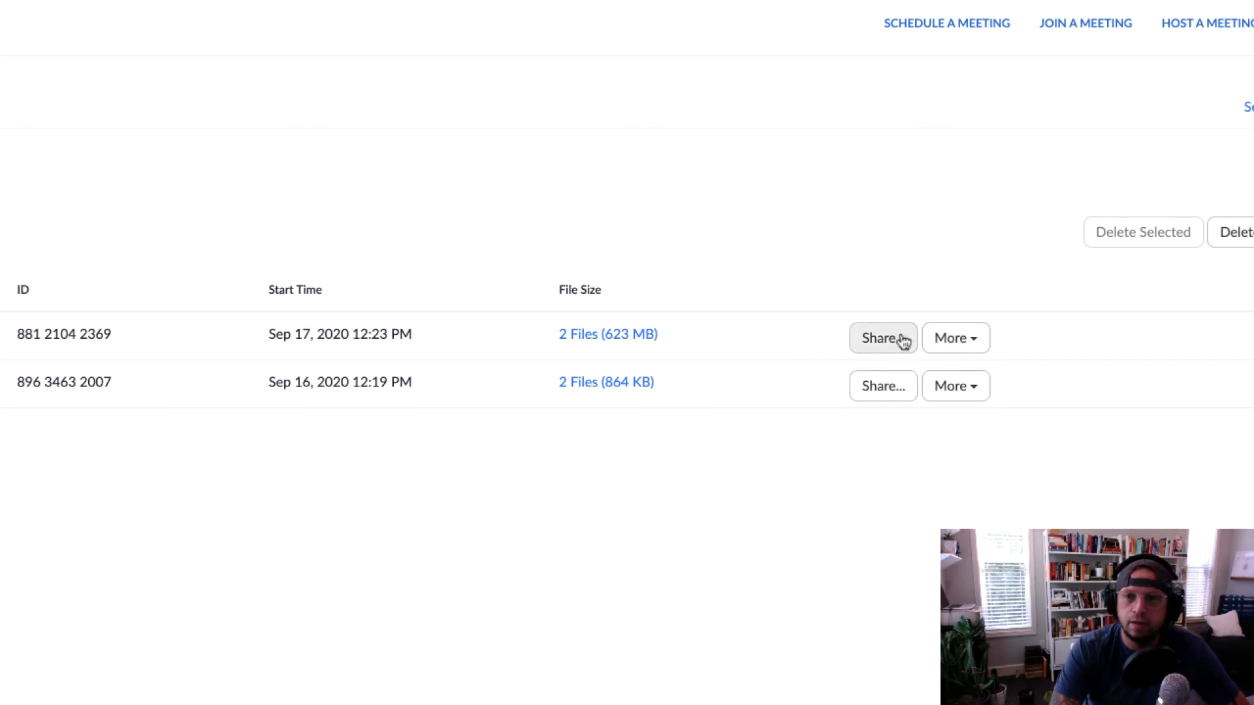
Open the sharing settings of the Sep 17, 2020 12:23 PM recording, turn passcode protection on and switch it back off
{"action": "left_click", "coordinate": [886, 338]}
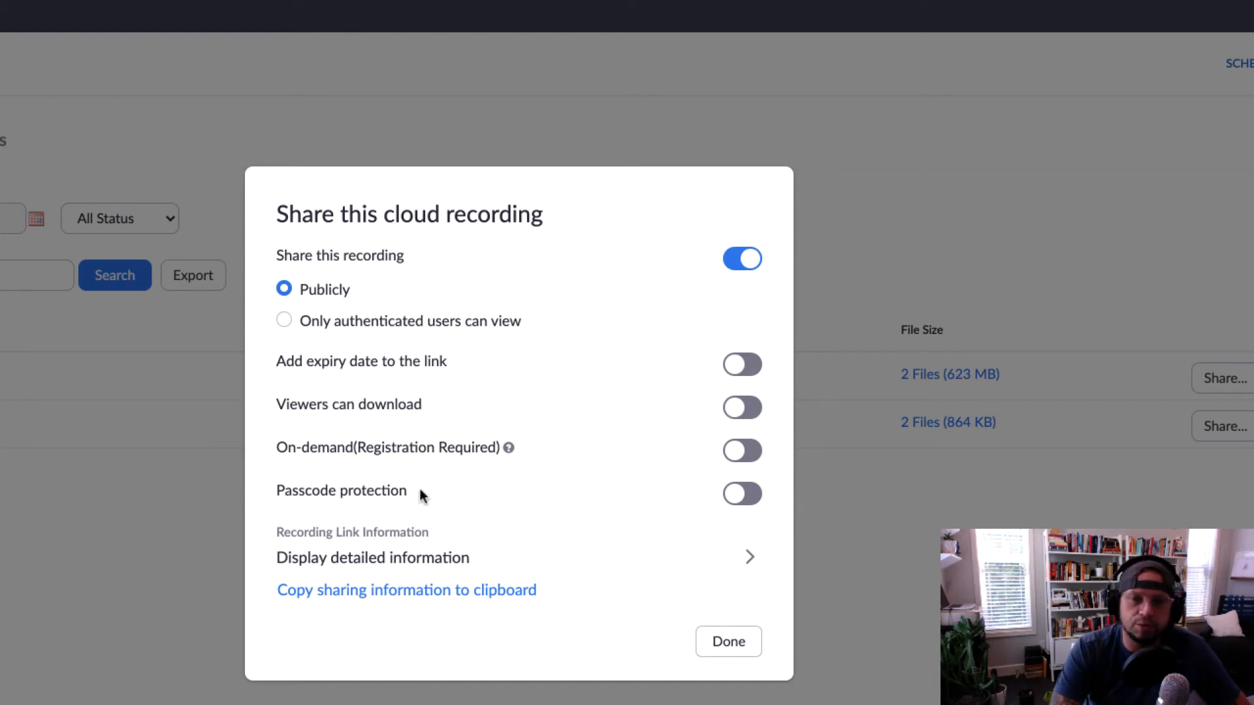
{"action": "left_click", "coordinate": [745, 495]}
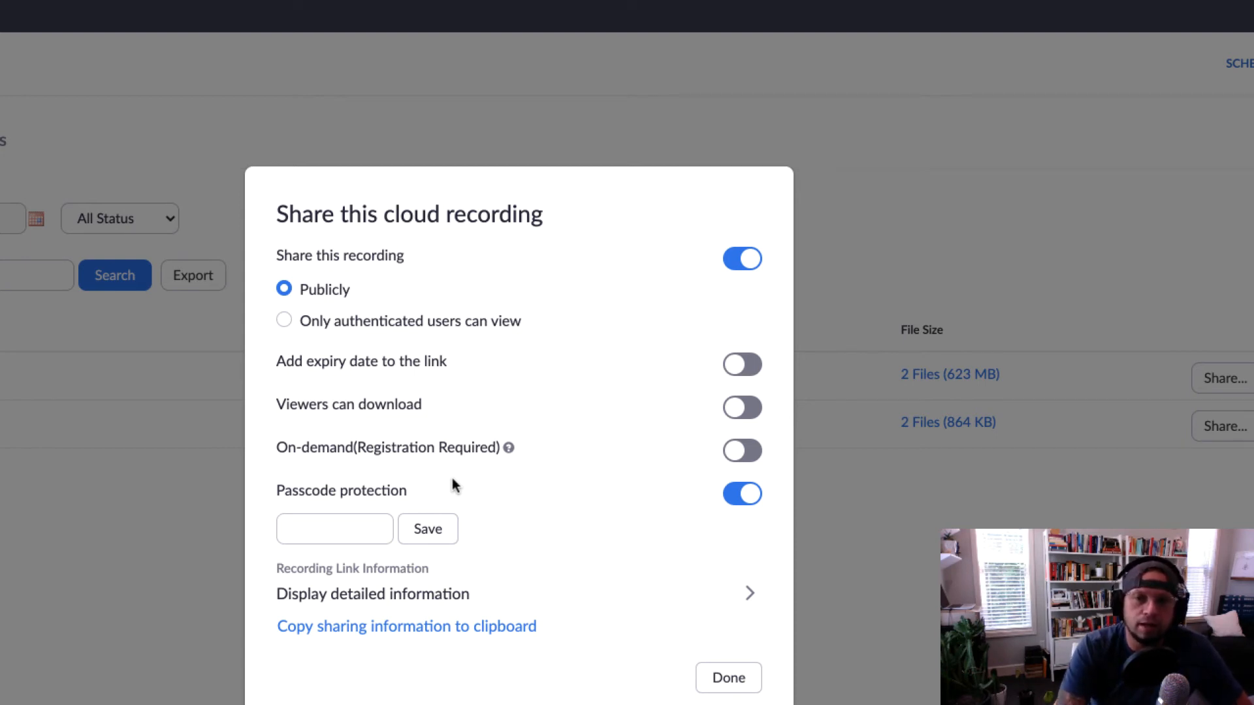
{"action": "left_click", "coordinate": [734, 501]}
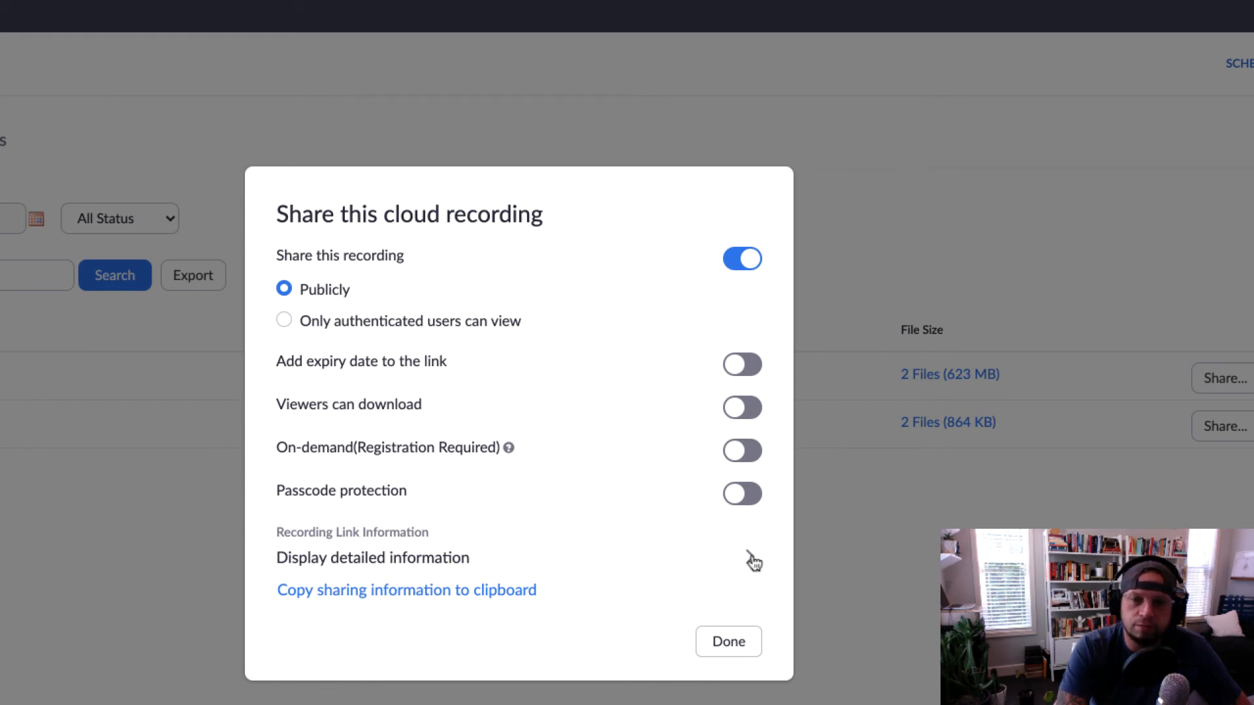
Display the detailed recording link information, copy only the meeting recording's web link, and close the sharing settings
{"action": "left_click", "coordinate": [751, 561]}
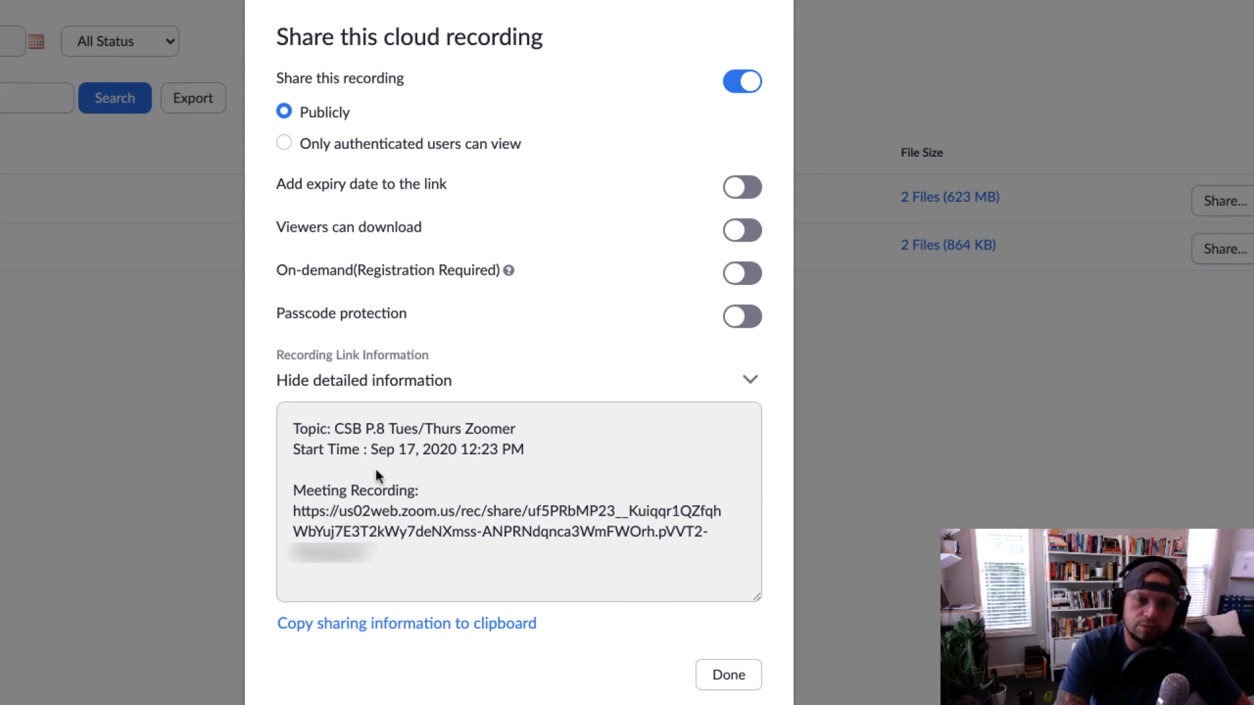
{"action": "left_click", "coordinate": [419, 627]}
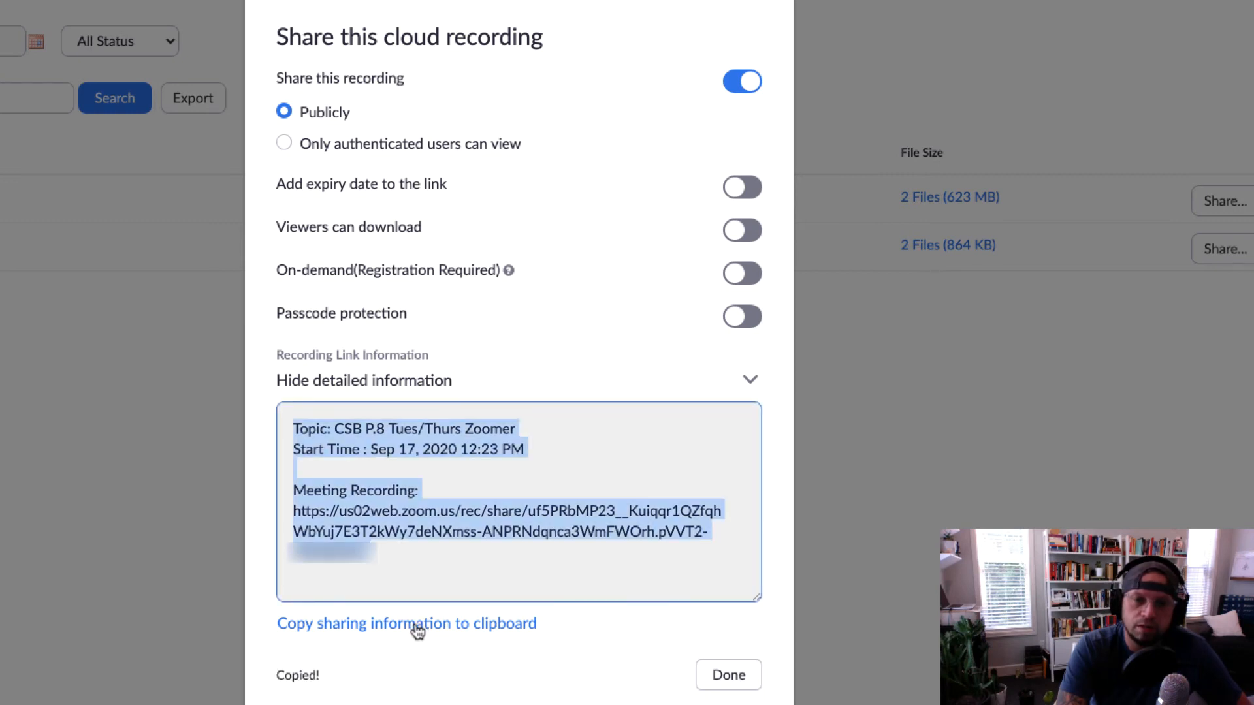
{"action": "left_click", "coordinate": [392, 549]}
{"action": "left_click_drag", "start_coordinate": [378, 557], "coordinate": [283, 512]}
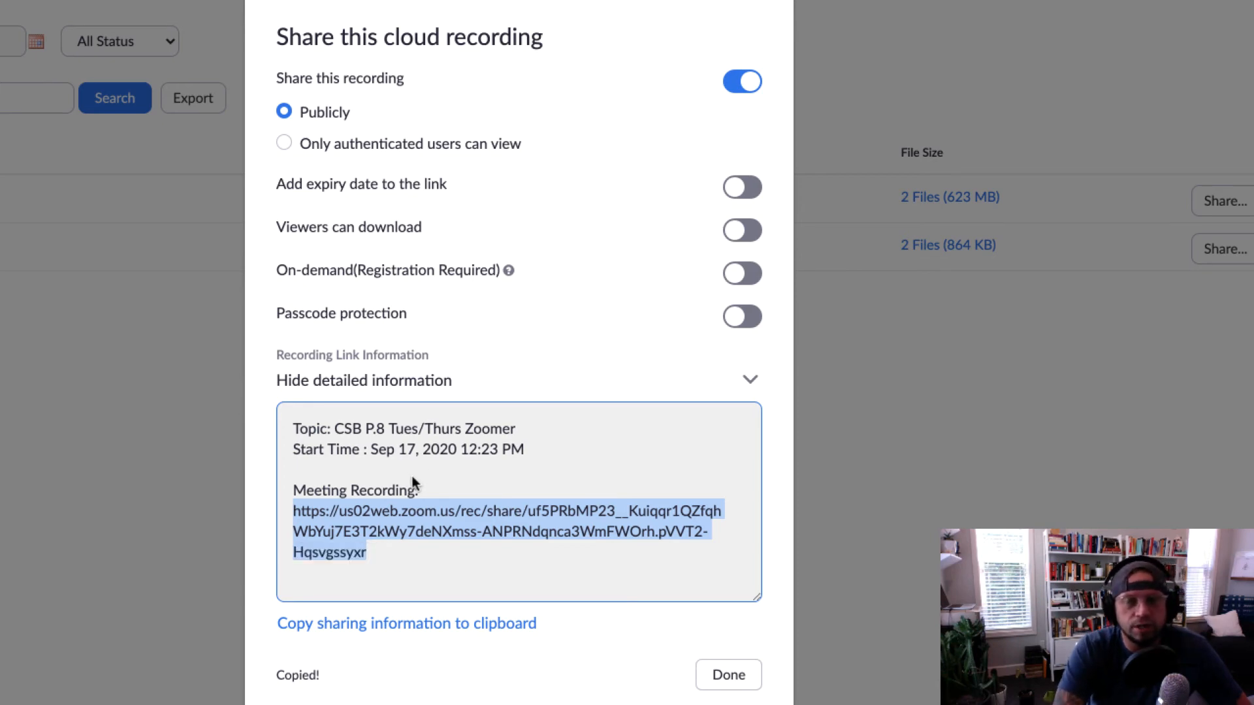
{"action": "left_click", "coordinate": [735, 675]}
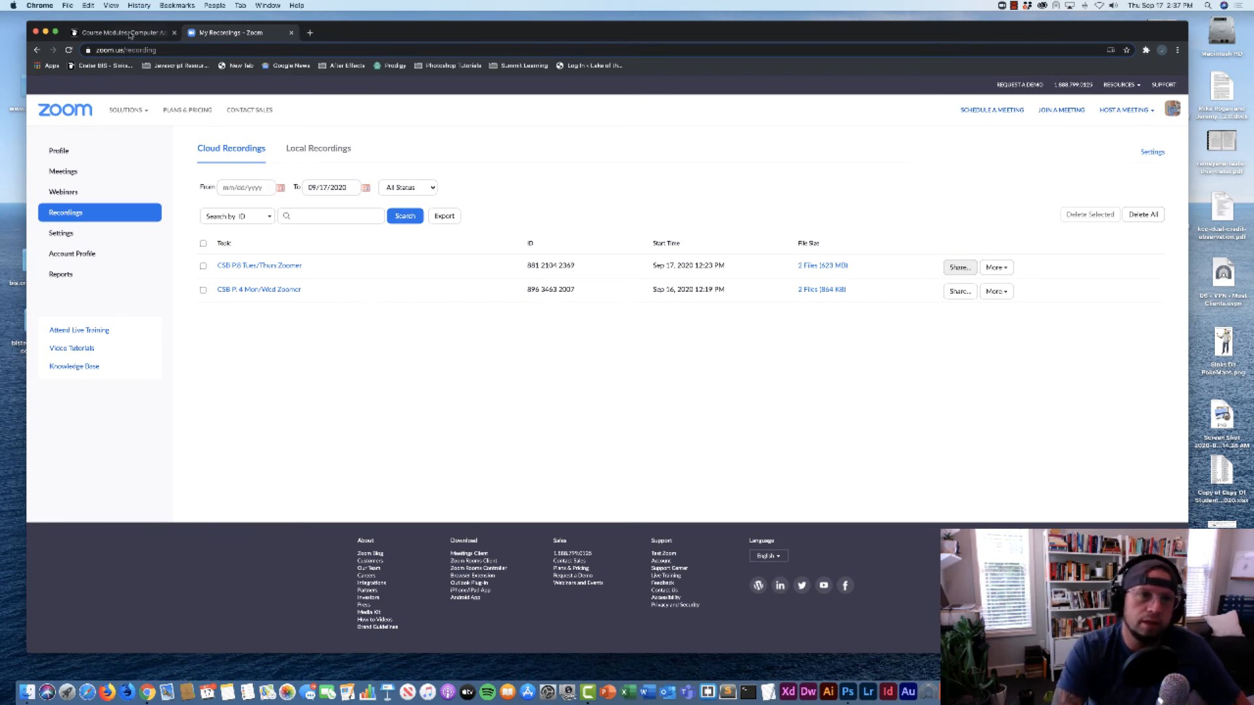
Switch back to the Canvas modules and start an External URL item in Week 2 | Sept. 14-18 using the copied recording link
{"action": "left_click", "coordinate": [106, 33]}
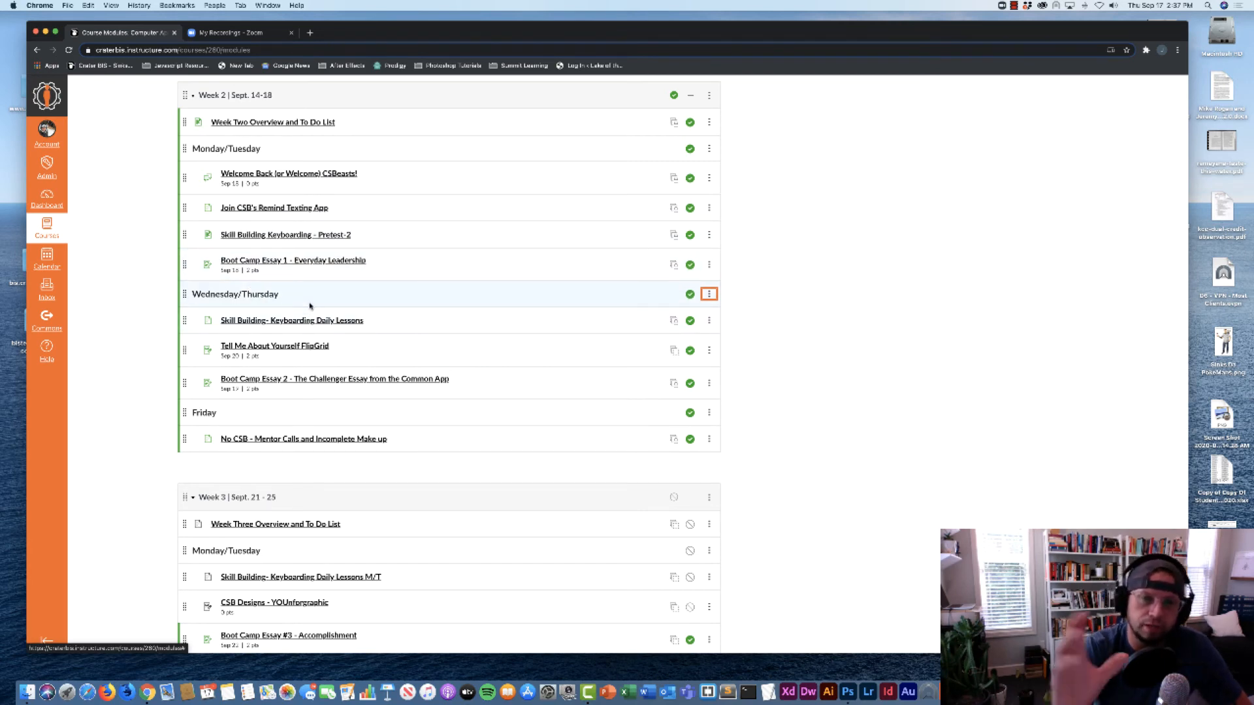
{"action": "scroll", "coordinate": [313, 300], "scroll_direction": "up", "scroll_amount": 2}
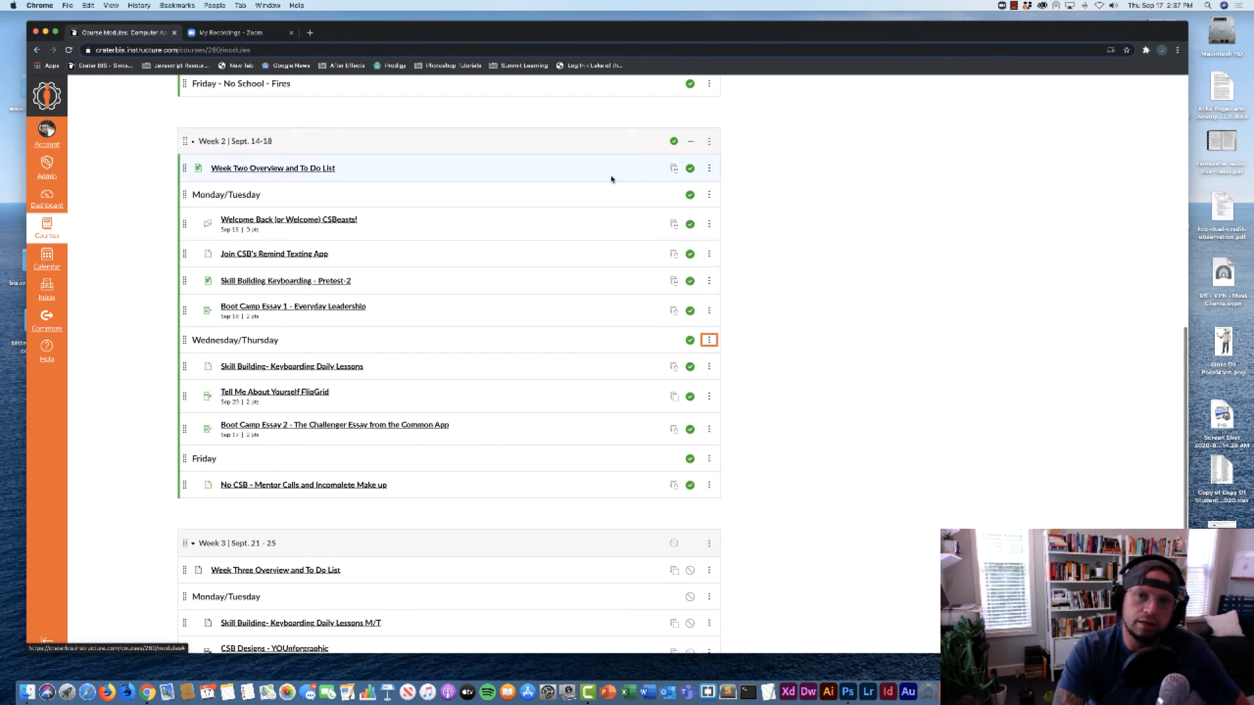
{"action": "left_click", "coordinate": [692, 141]}
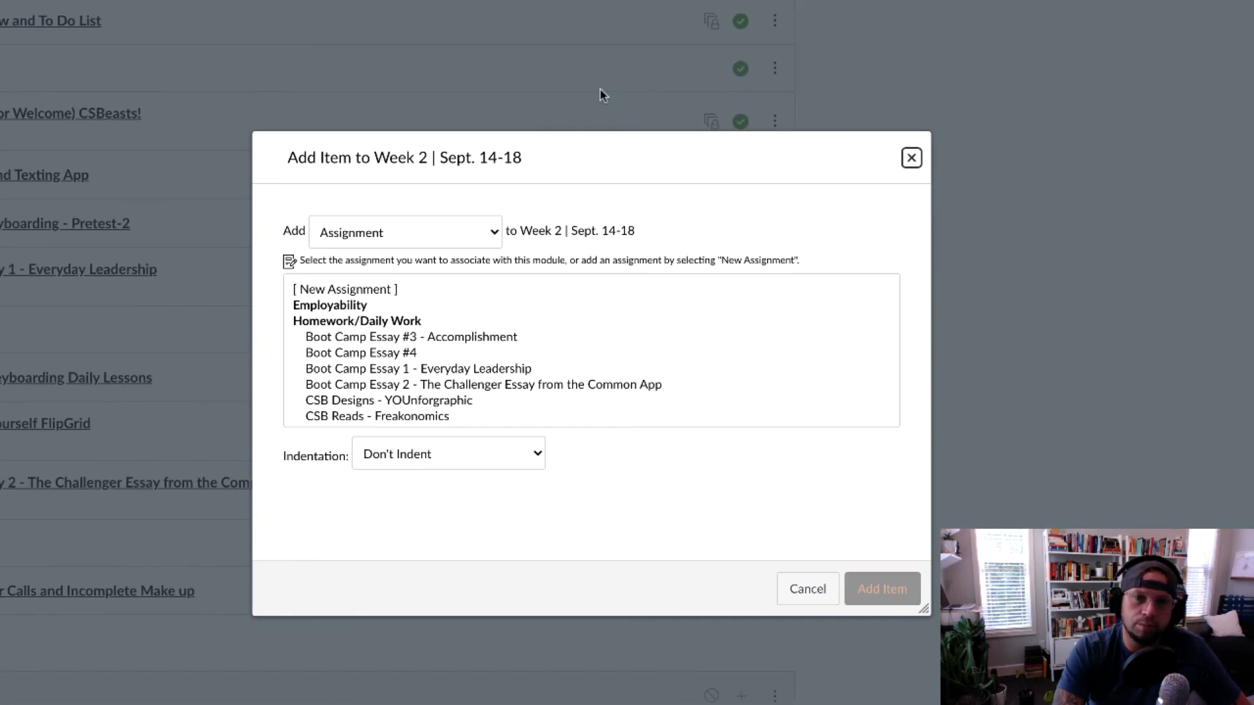
{"action": "left_click", "coordinate": [500, 229]}
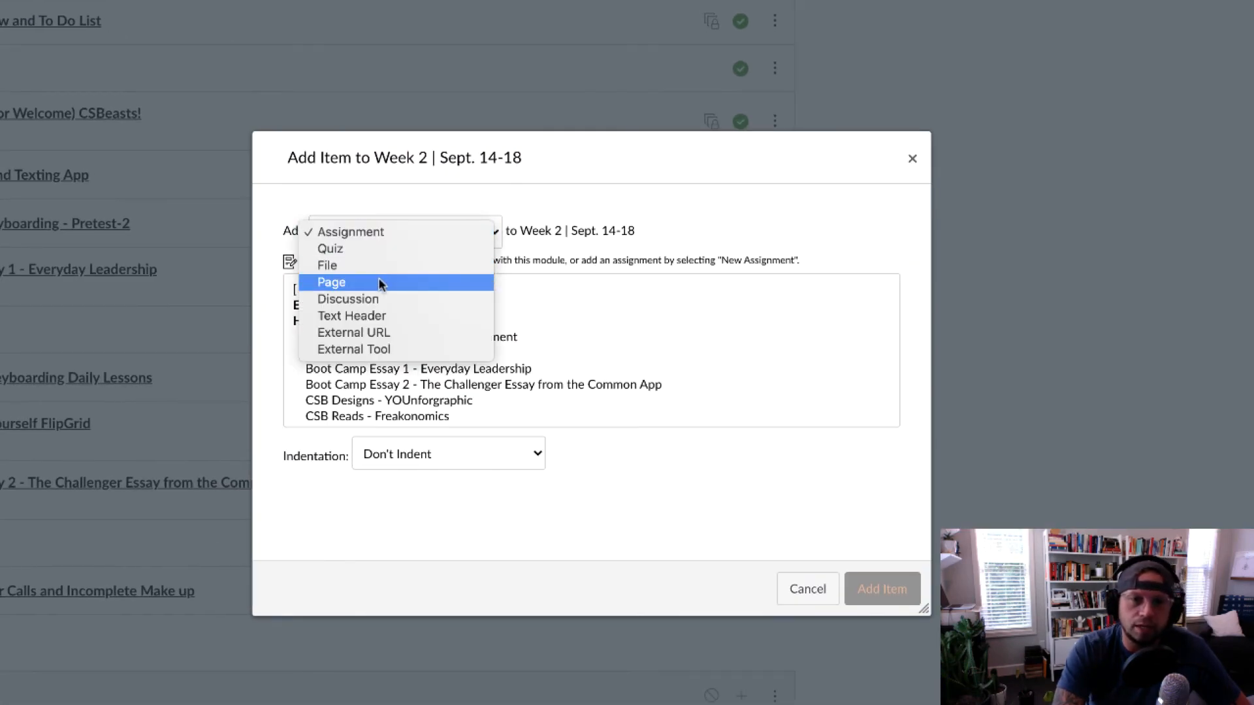
{"action": "left_click", "coordinate": [340, 334]}
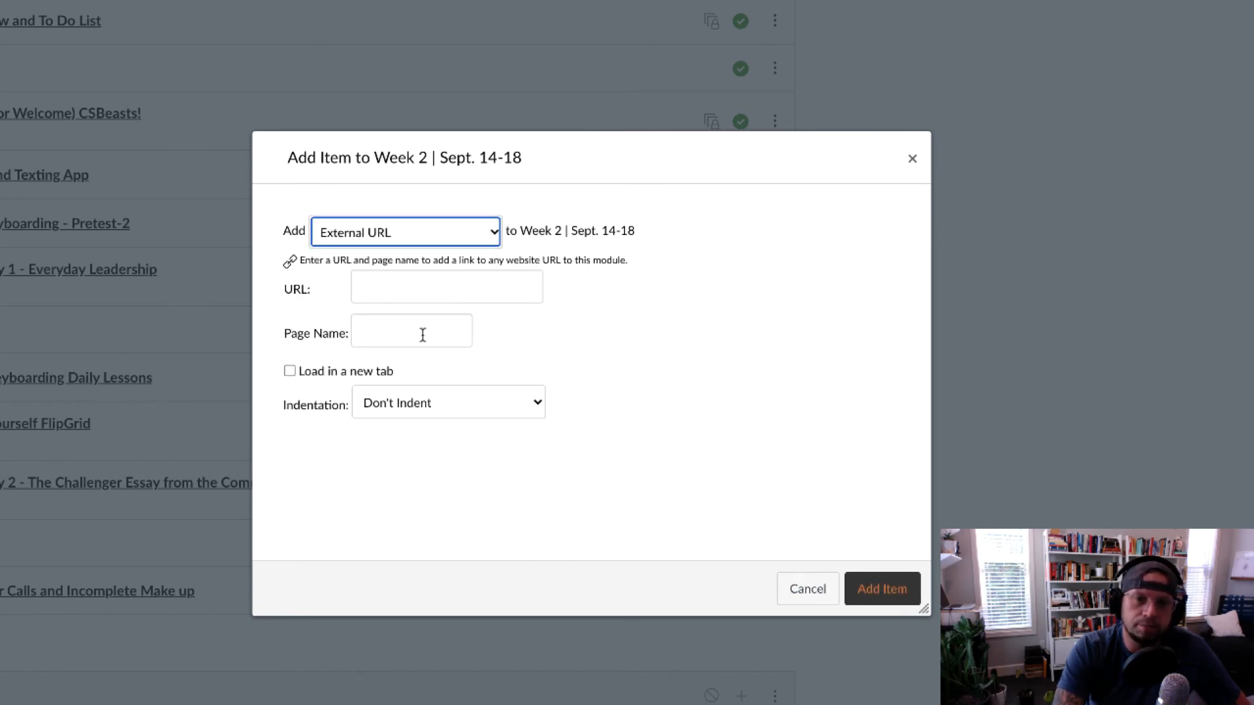
{"action": "left_click", "coordinate": [415, 287]}
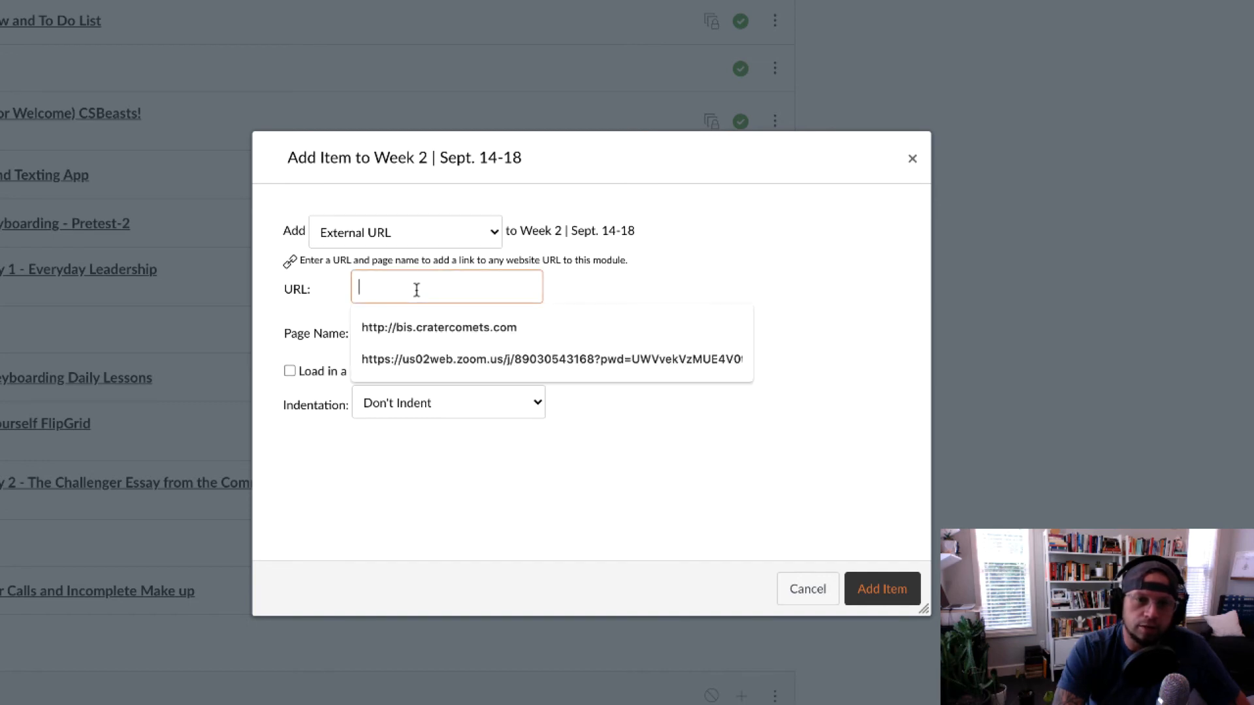
{"action": "key", "text": "ctrl+v"}
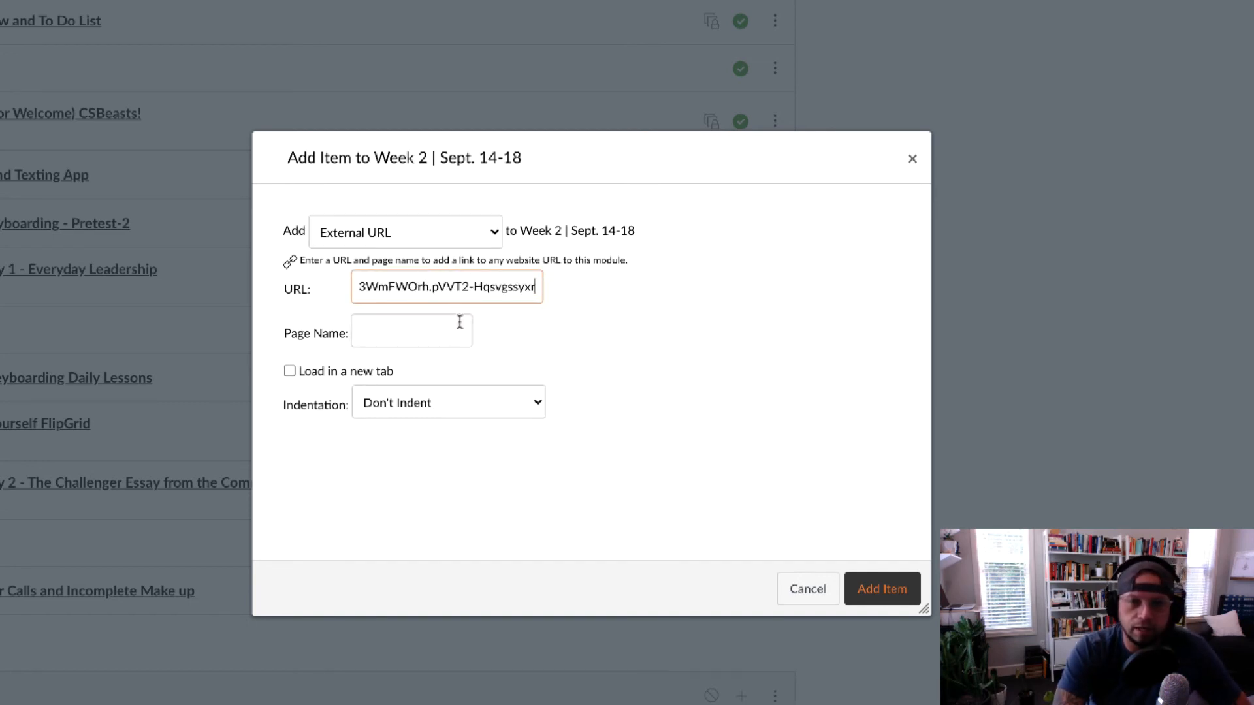
Name the link Zoom Recording 9-17-20, set it to load in a new tab, and add it to the module
{"action": "left_click", "coordinate": [417, 330]}
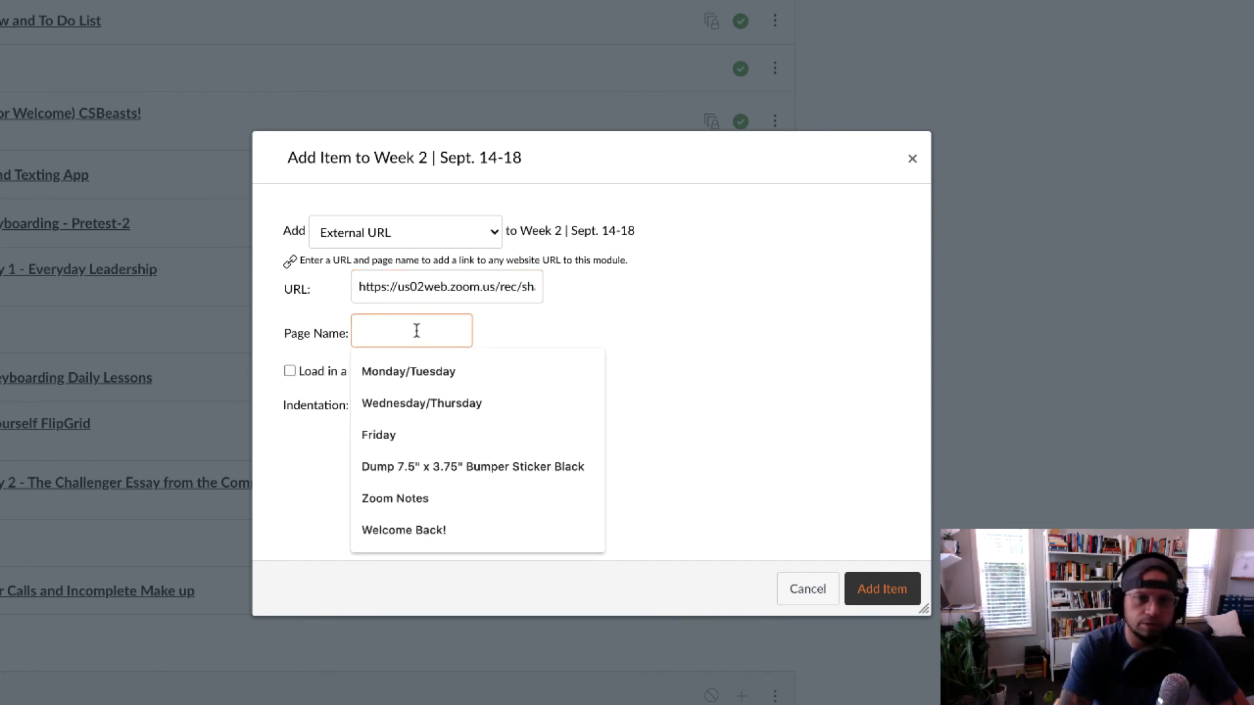
{"action": "type", "text": "Zoom Recording 9-1"}
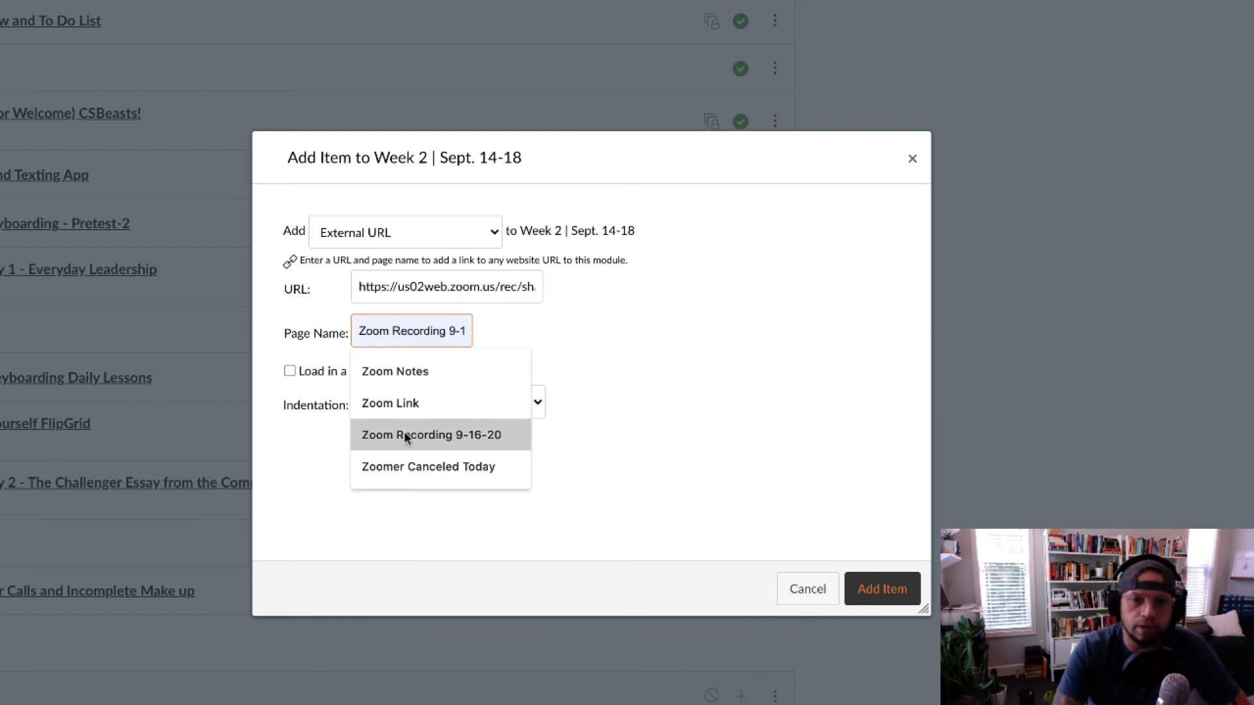
{"action": "left_click", "coordinate": [405, 435]}
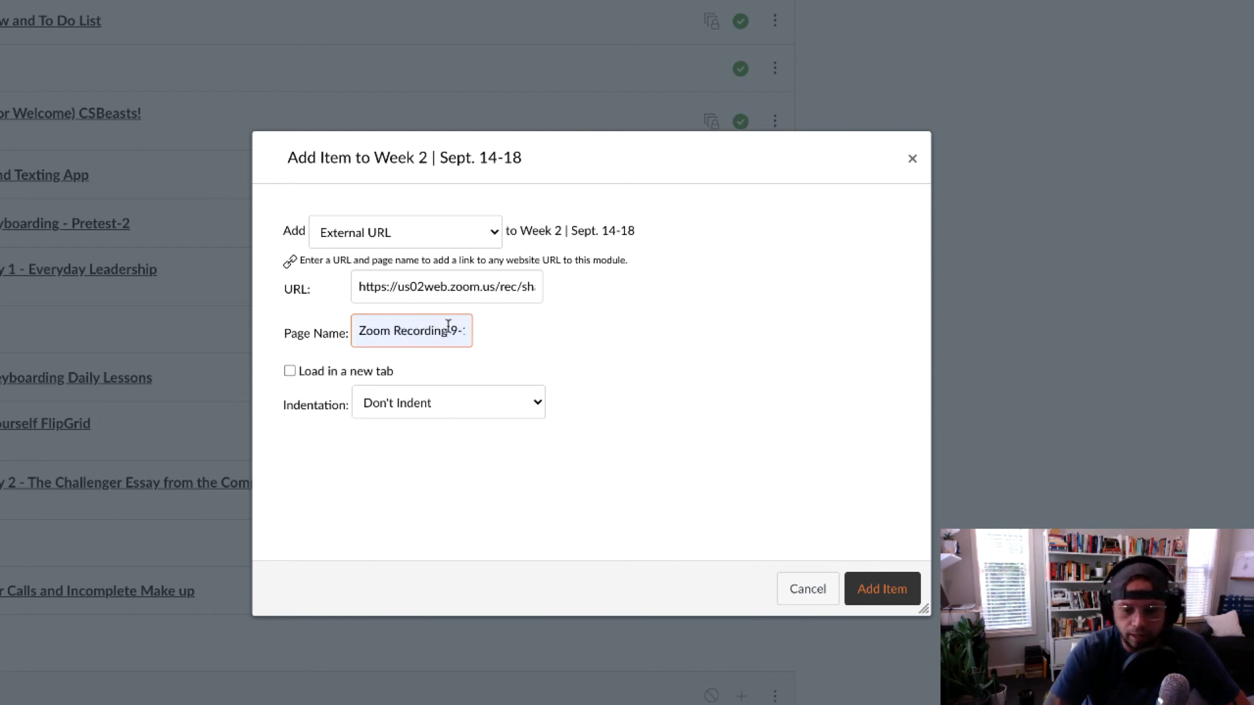
{"action": "key", "text": "Right"}
{"action": "key", "text": "Right"}
{"action": "key", "text": "BackSpace"}
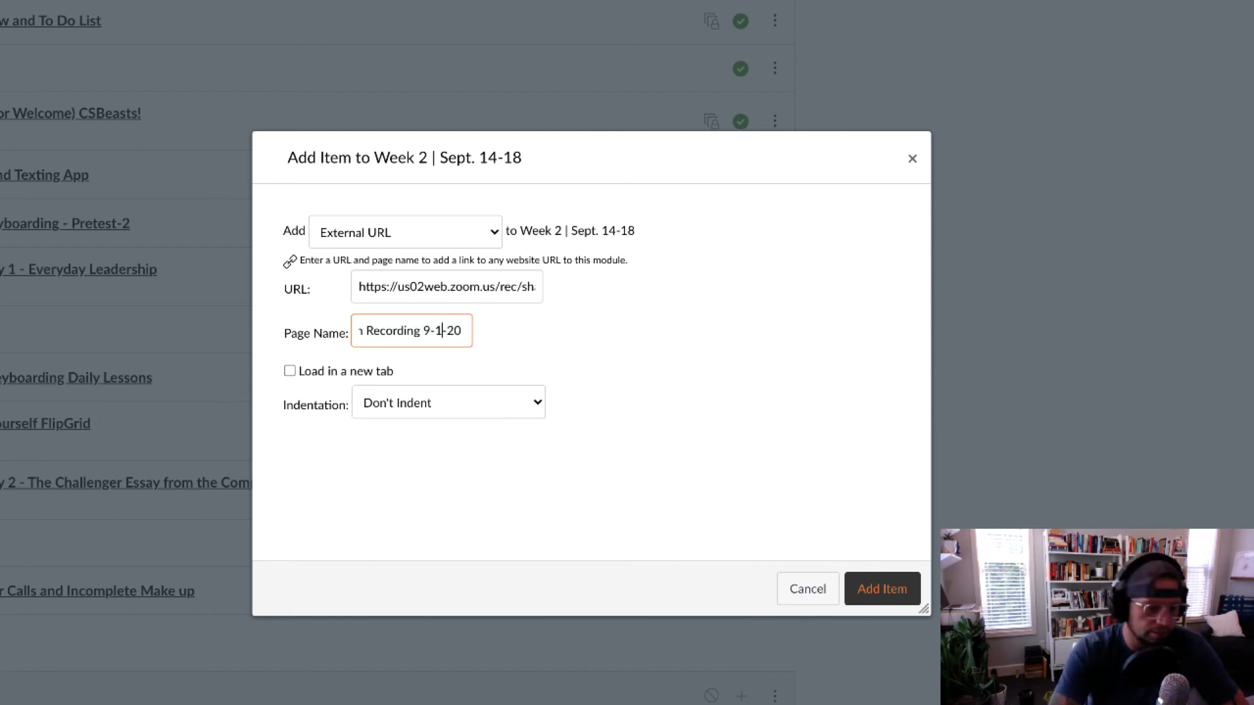
{"action": "type", "text": "7"}
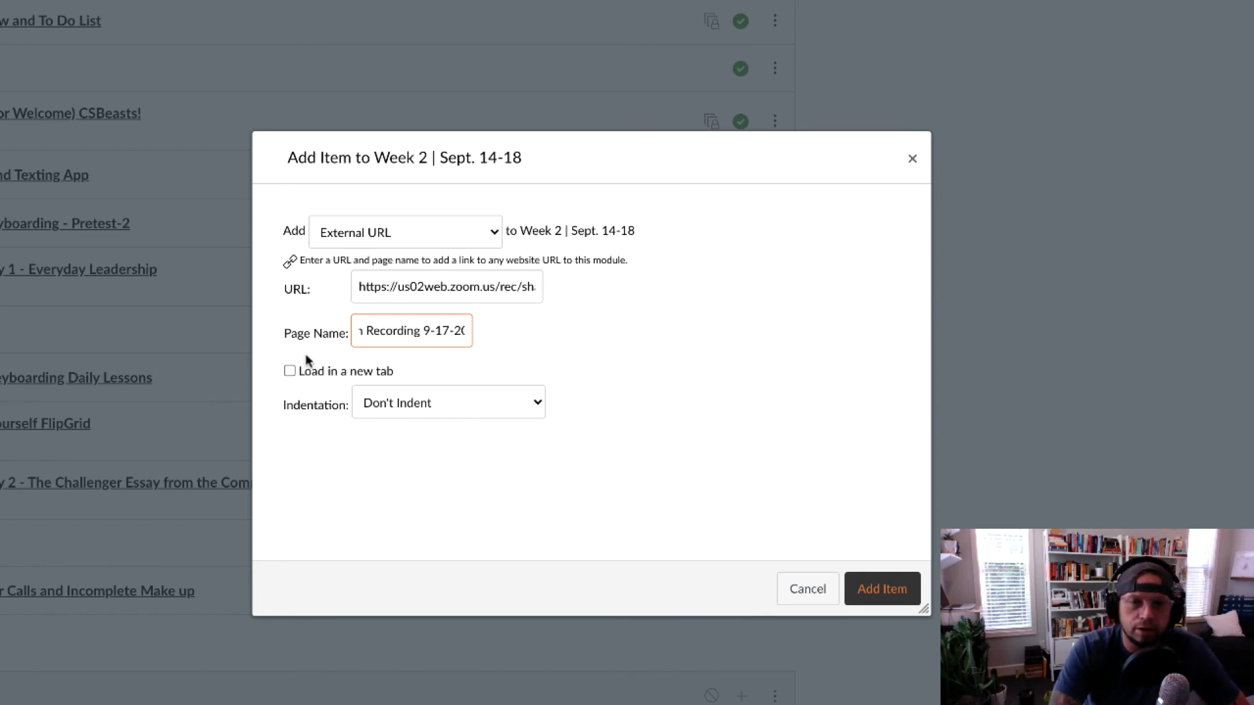
{"action": "left_click", "coordinate": [290, 372]}
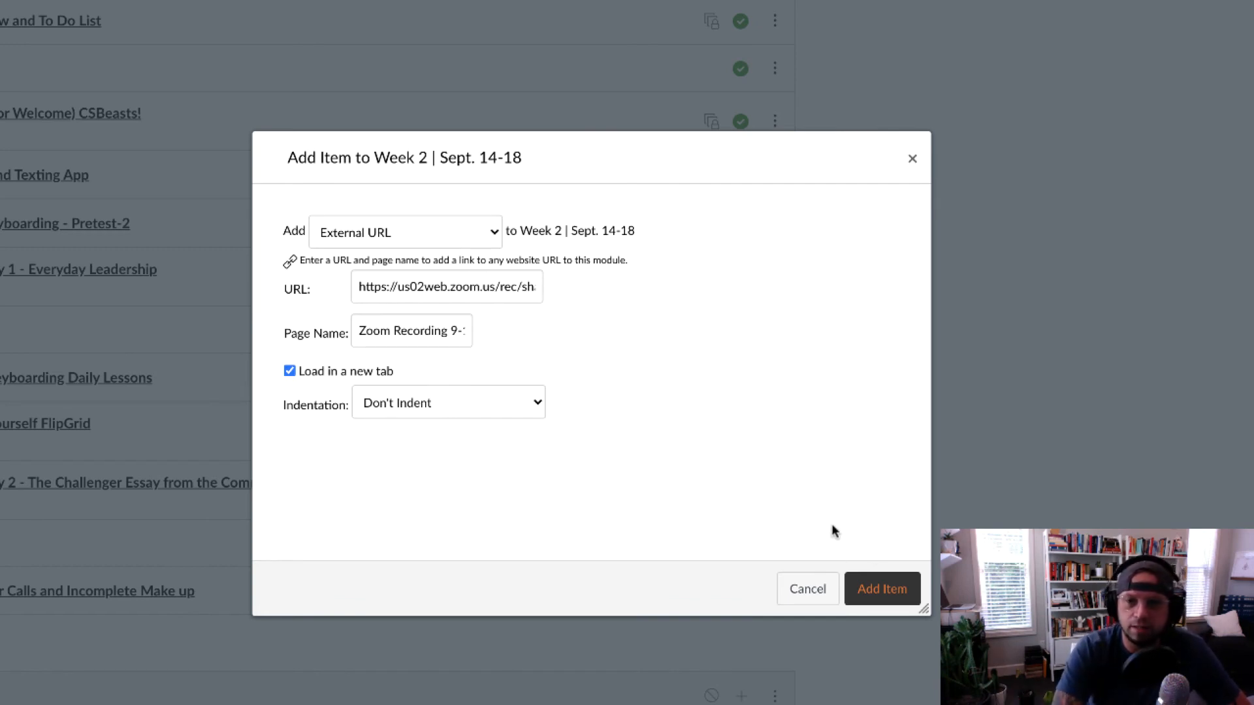
{"action": "left_click", "coordinate": [882, 587]}
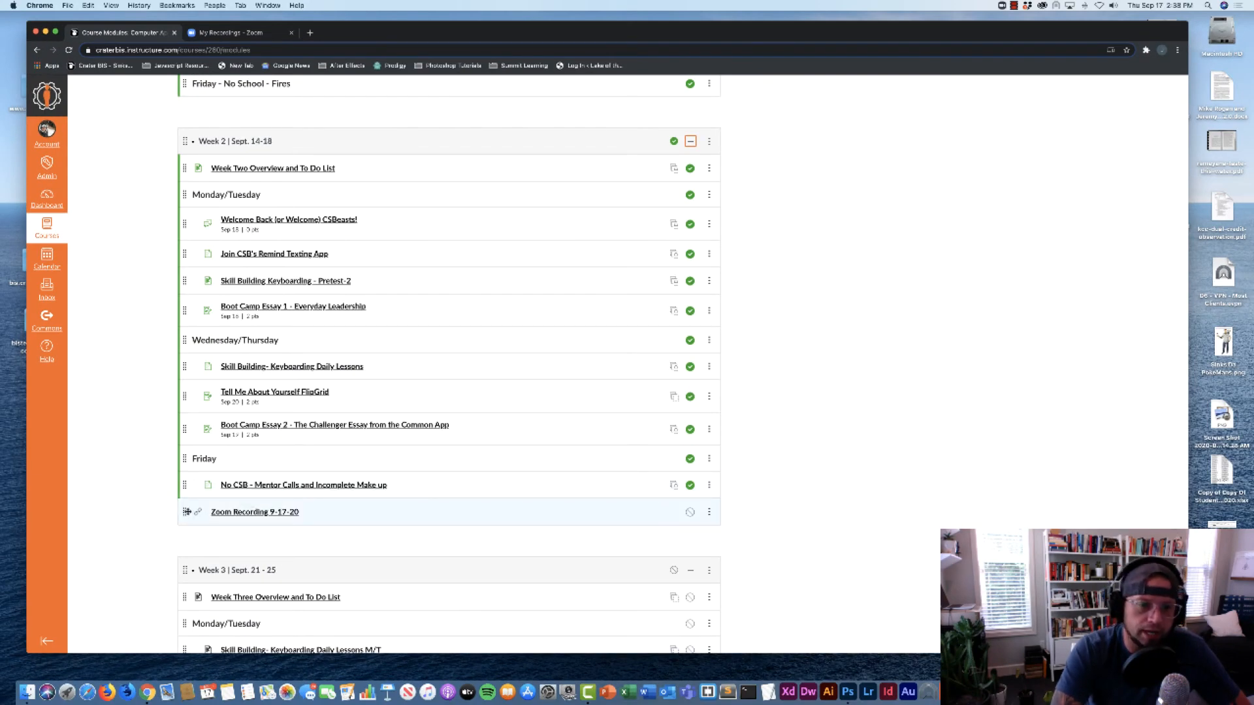
Move the Zoom Recording 9-17-20 link directly below the Wednesday/Thursday header in Week 2 and publish it
{"action": "left_click_drag", "start_coordinate": [184, 512], "coordinate": [189, 367]}
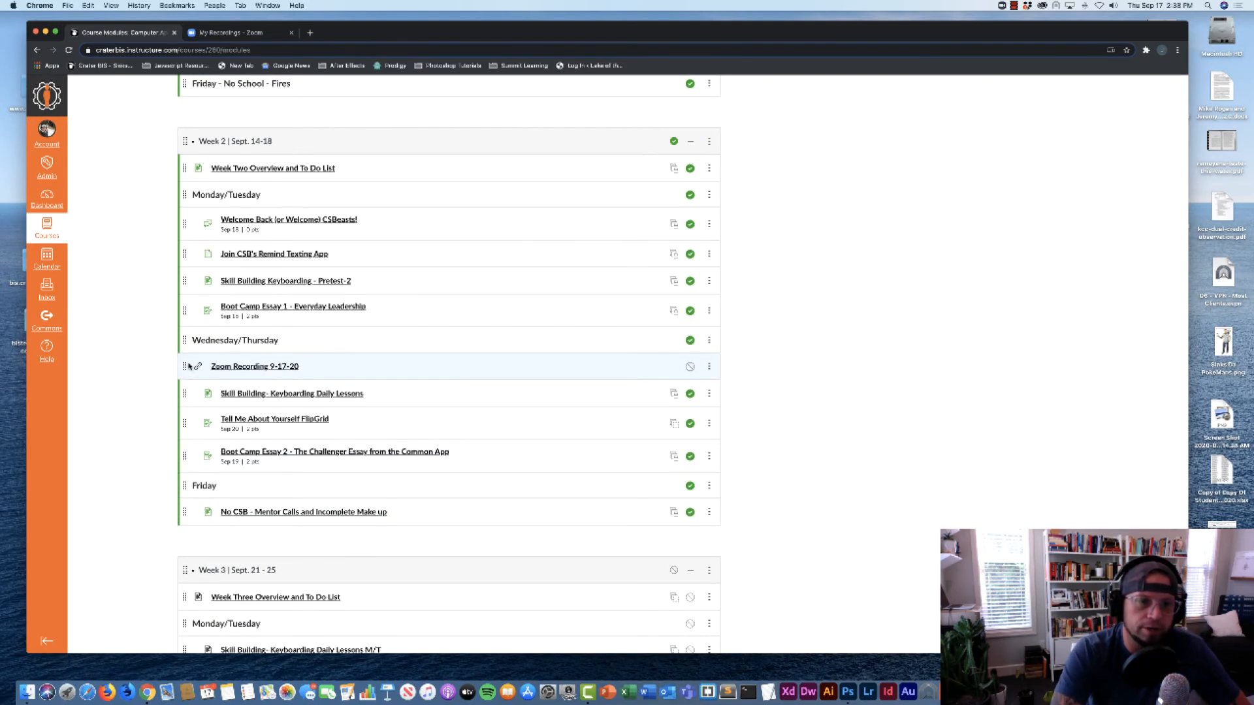
{"action": "left_click", "coordinate": [689, 368]}
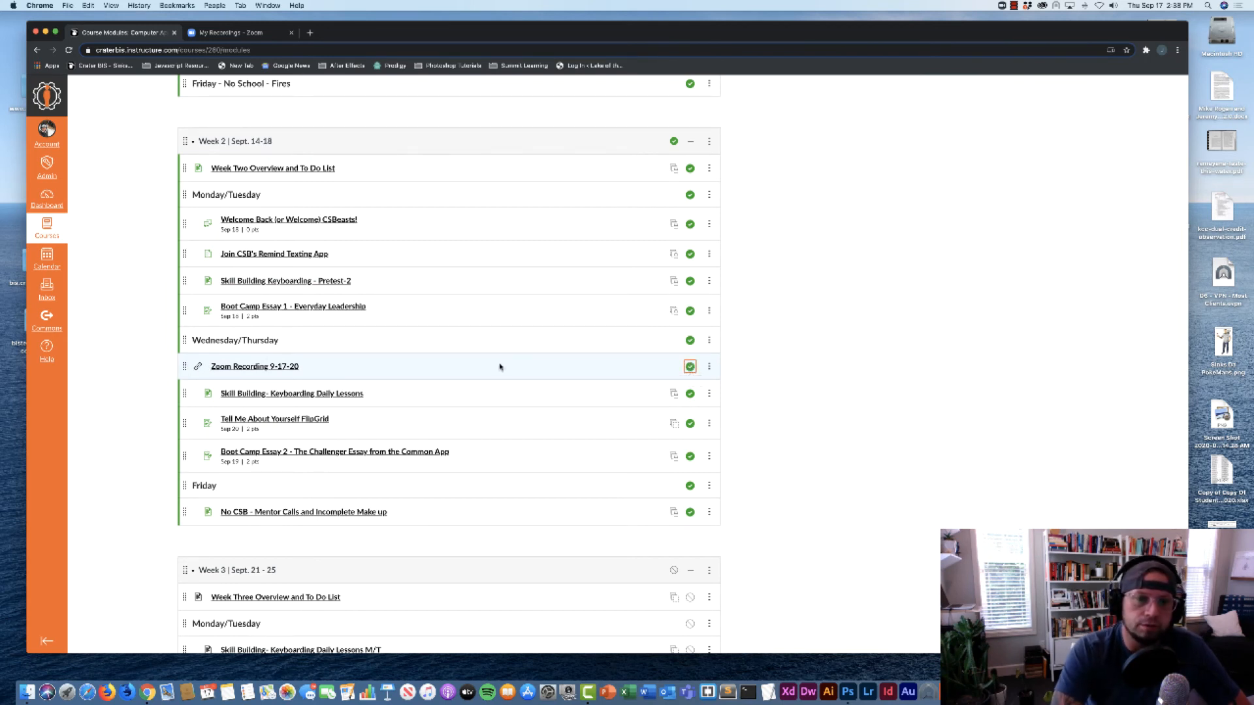